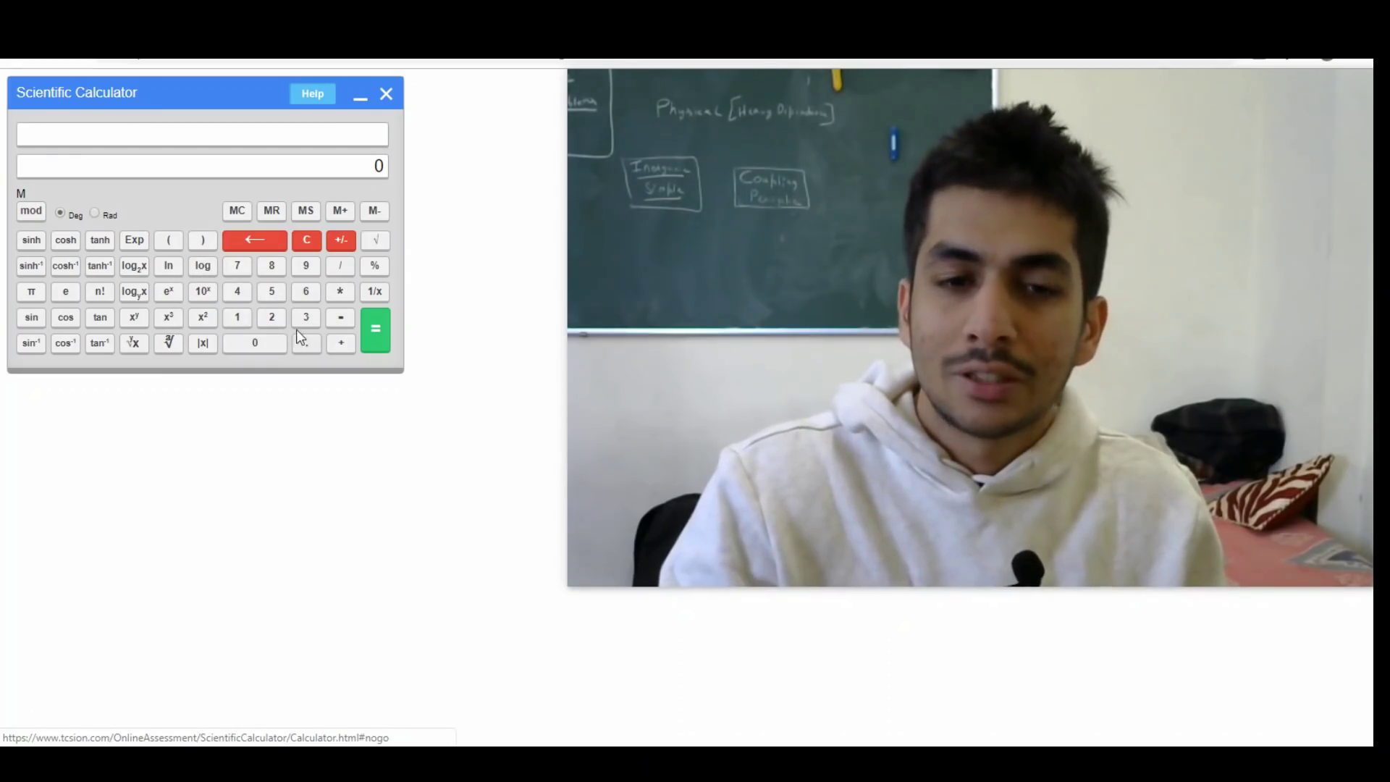
# Enter 8 and apply log, giving 0.9030899869919434.
pyautogui.click(273, 267)
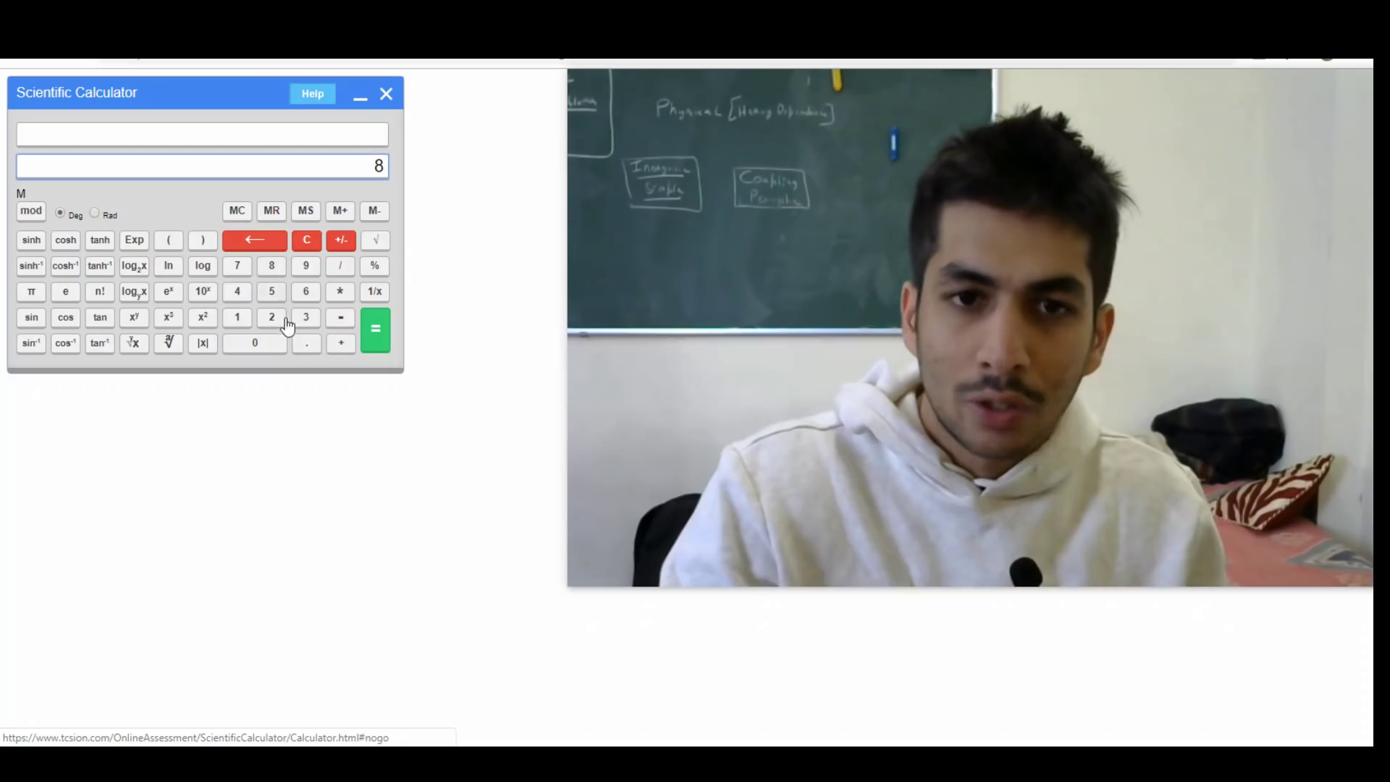
pyautogui.click(203, 268)
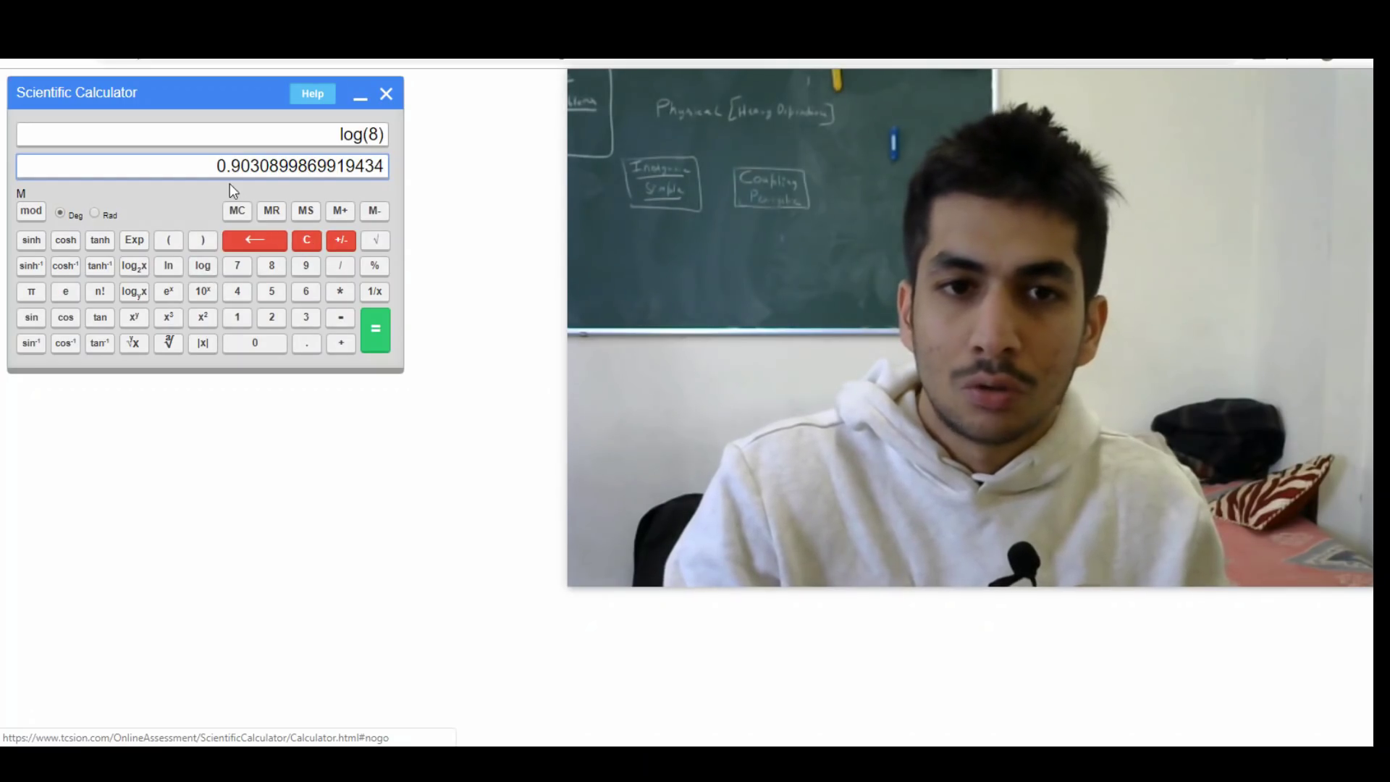
# Show that ln(0) returns -Infinity, then compute ln(8) = 2.0794415416798357.
pyautogui.click(307, 244)
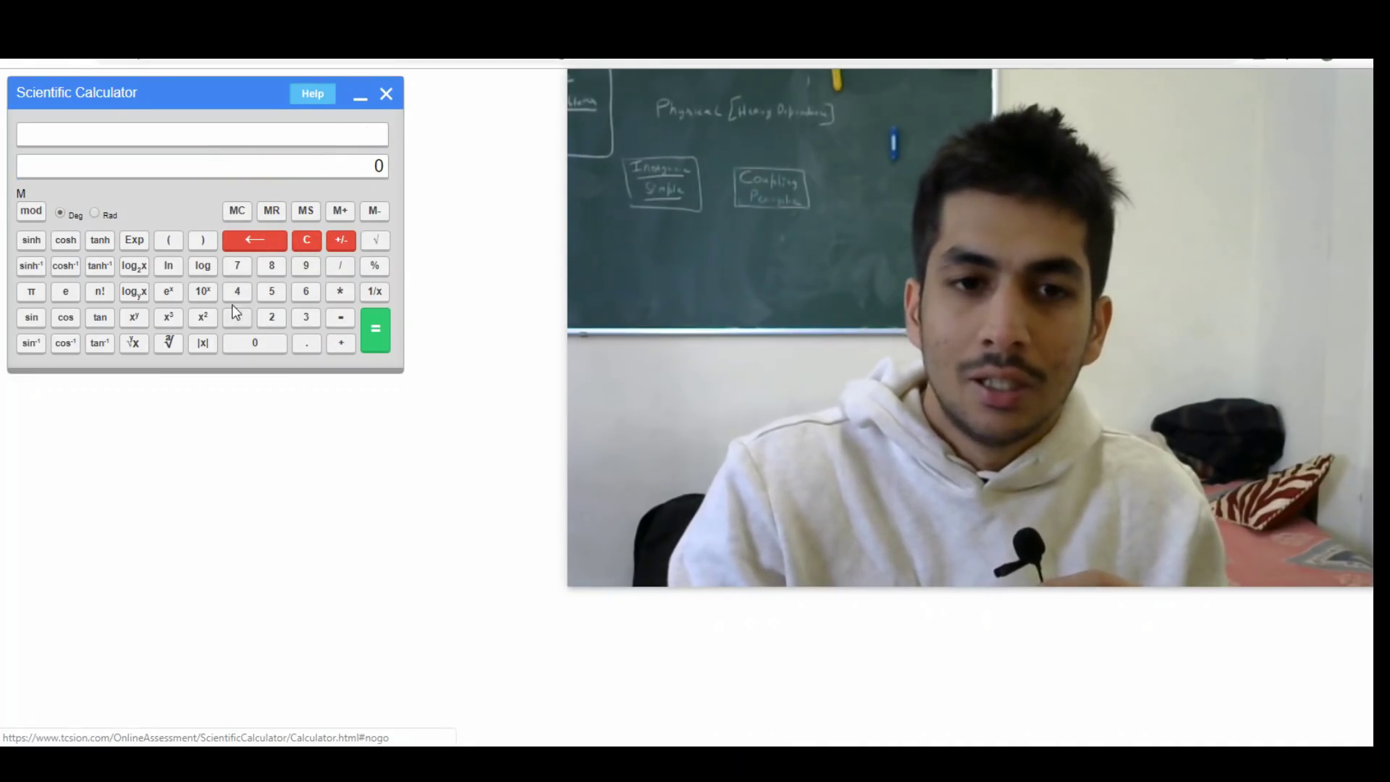
pyautogui.click(173, 269)
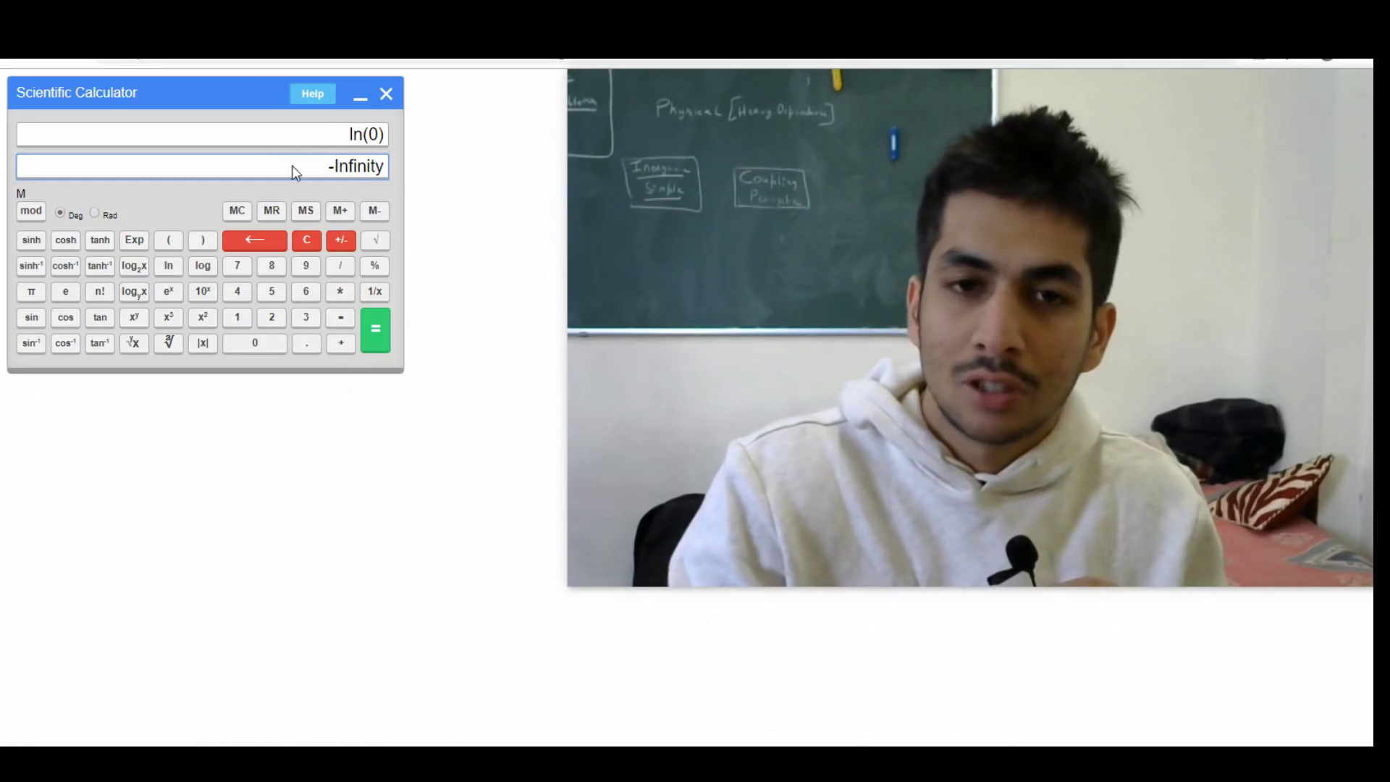
pyautogui.click(307, 240)
pyautogui.click(273, 268)
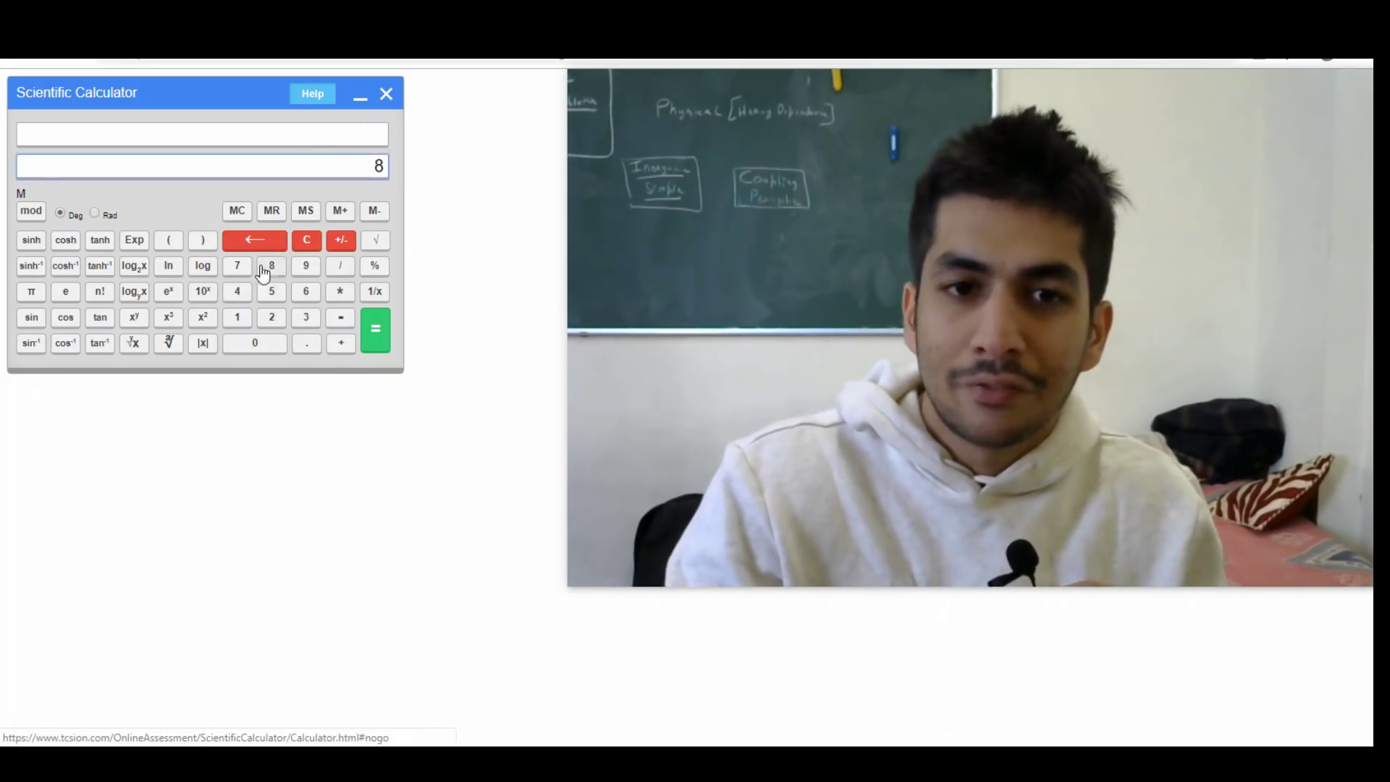
pyautogui.click(171, 267)
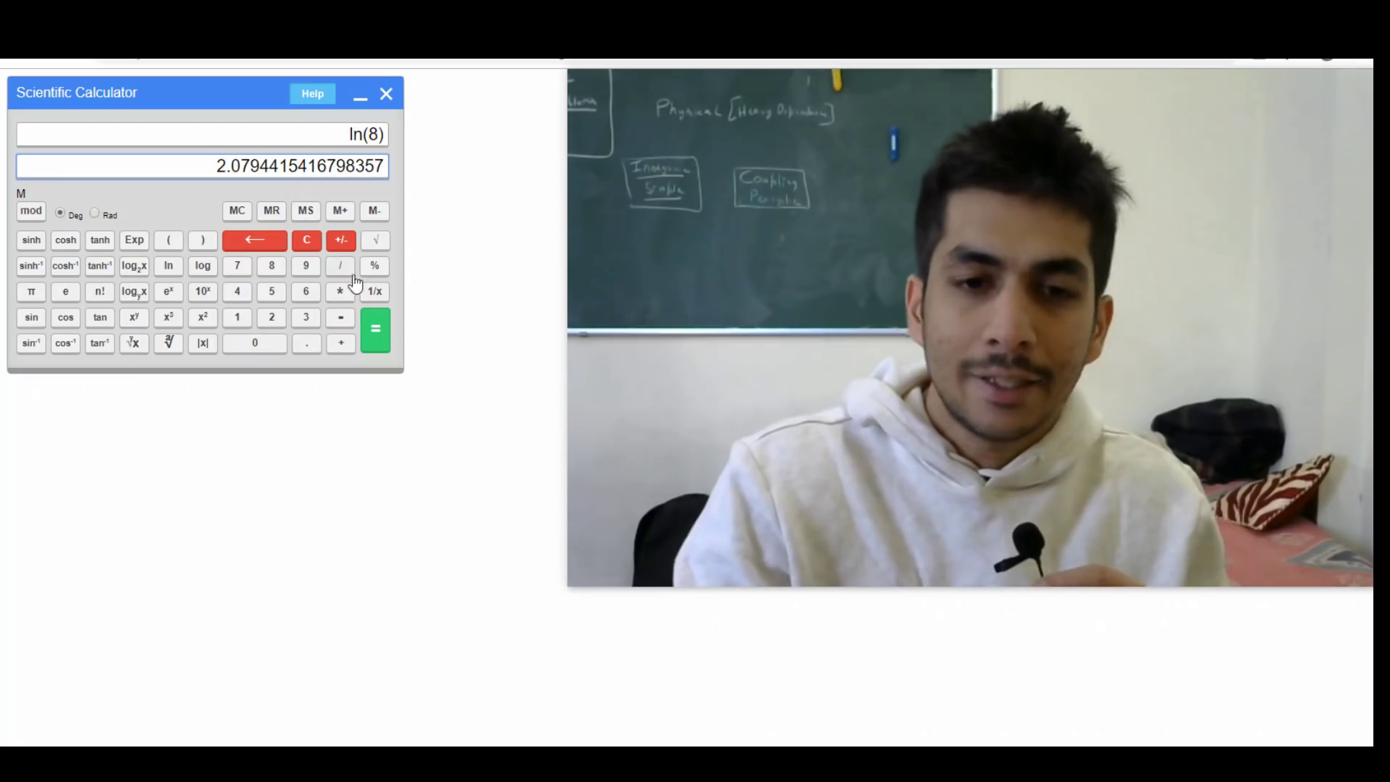
# Clear the display and recompute log(8) = 0.903.
pyautogui.click(317, 246)
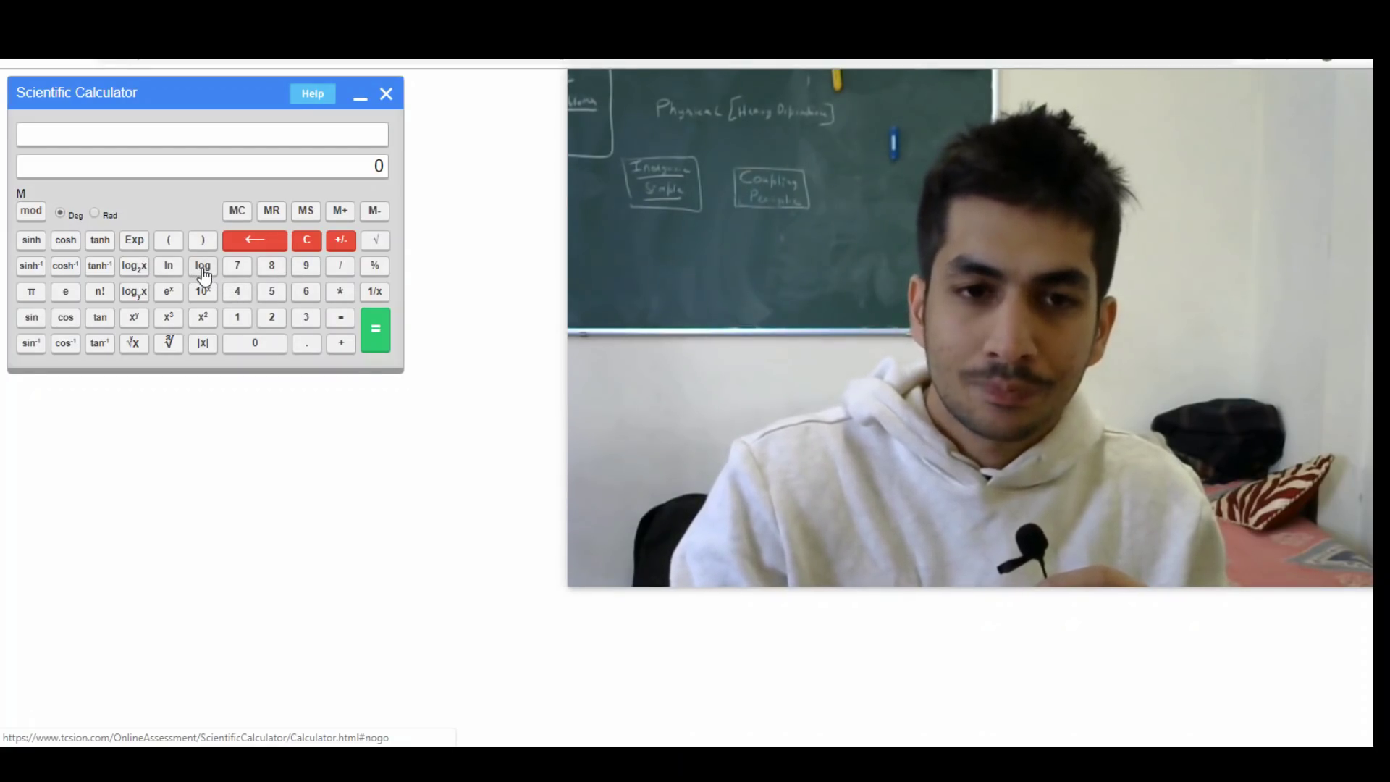
pyautogui.click(272, 274)
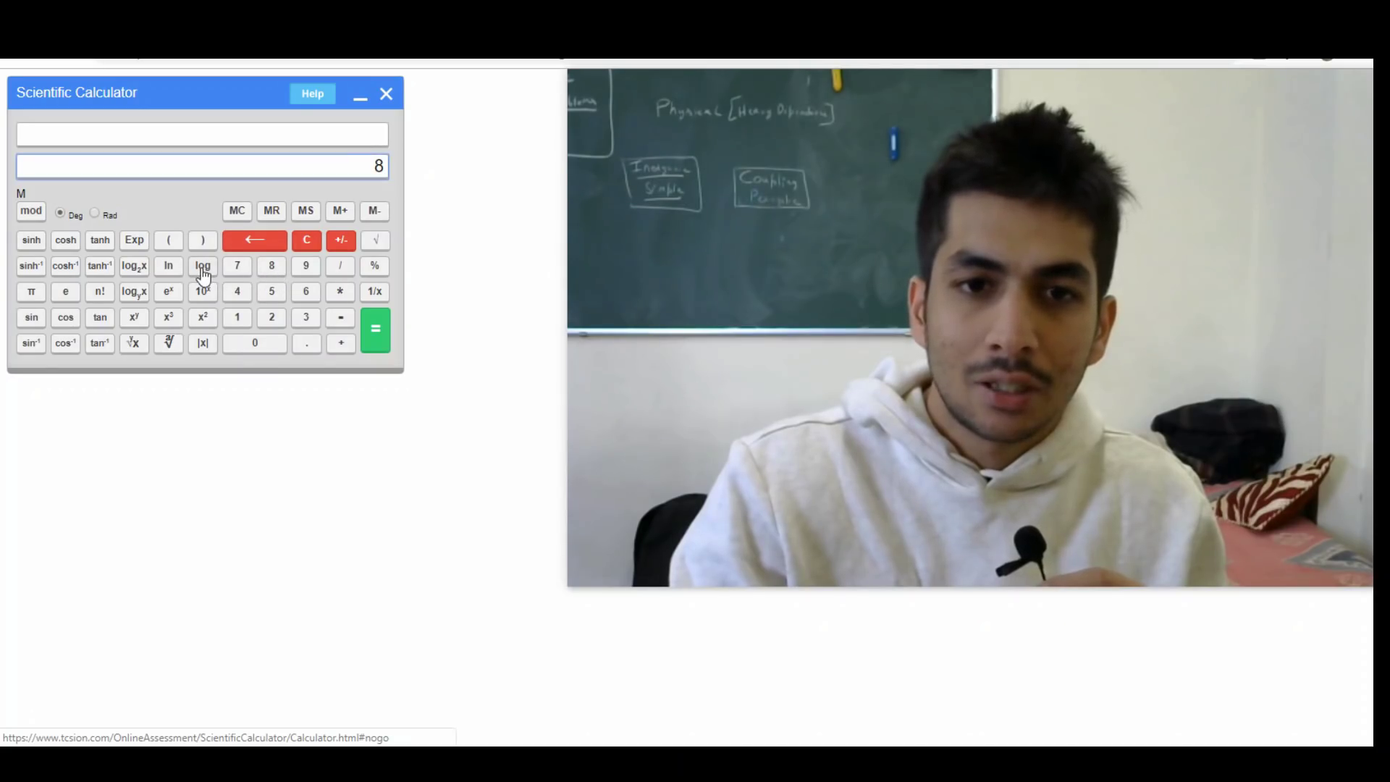
pyautogui.click(203, 267)
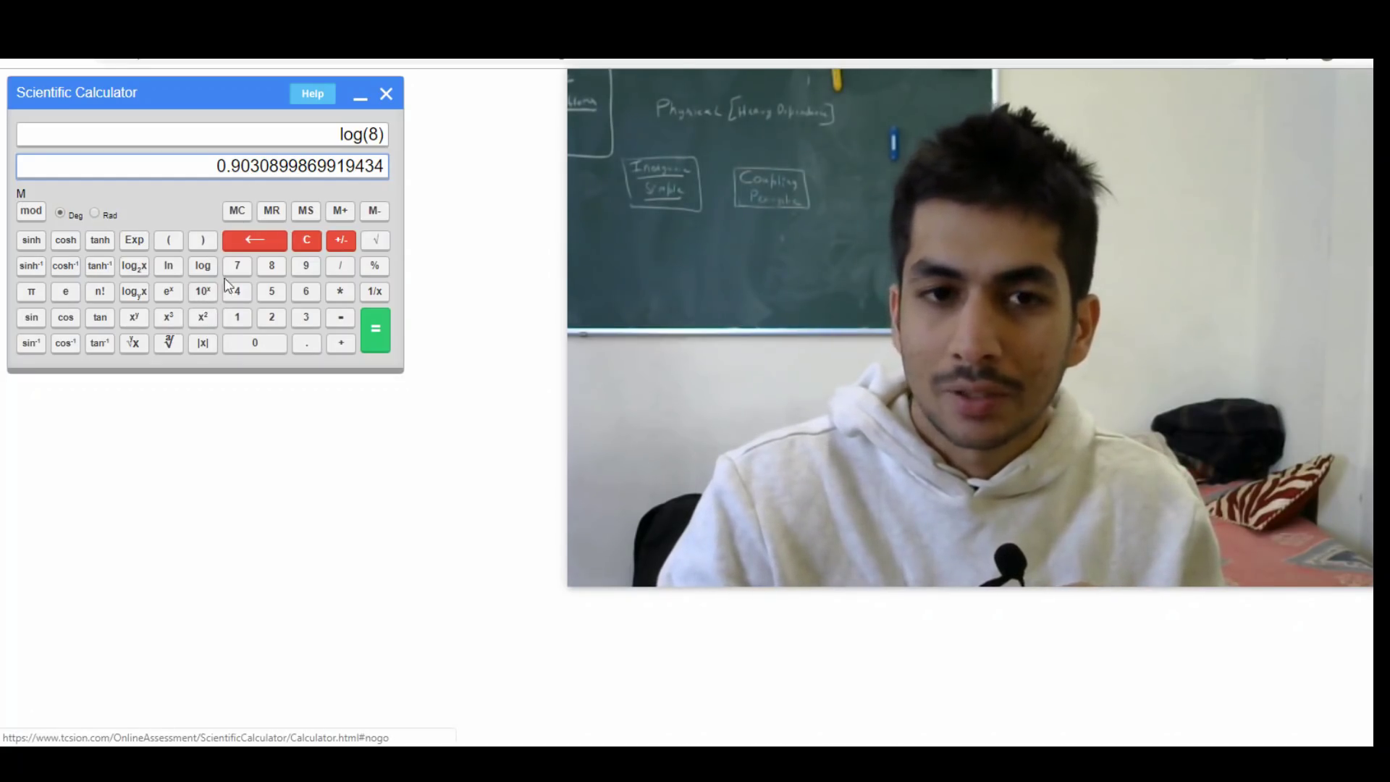
# Enter 0.9030 and apply 10^x, recovering about 8 (7.9983425500702845).
pyautogui.click(307, 242)
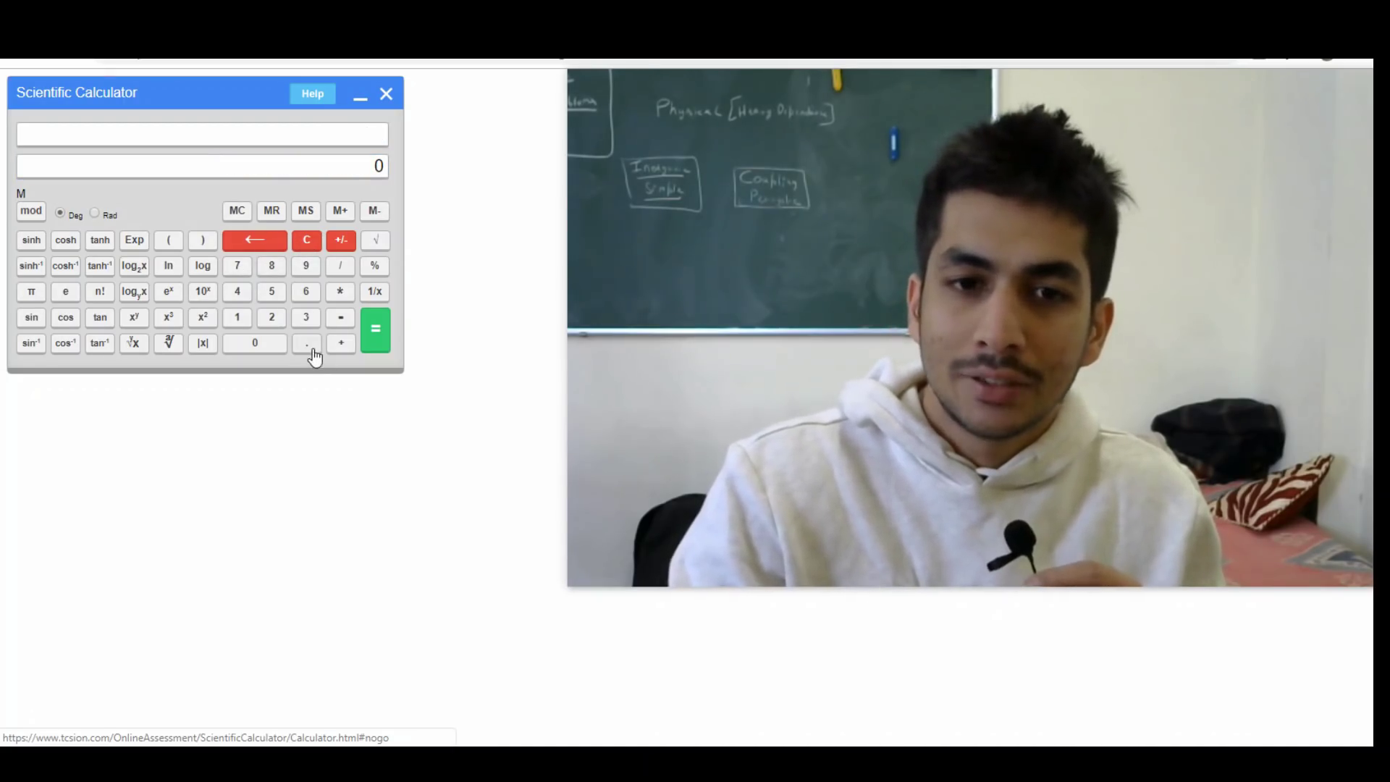
pyautogui.click(273, 348)
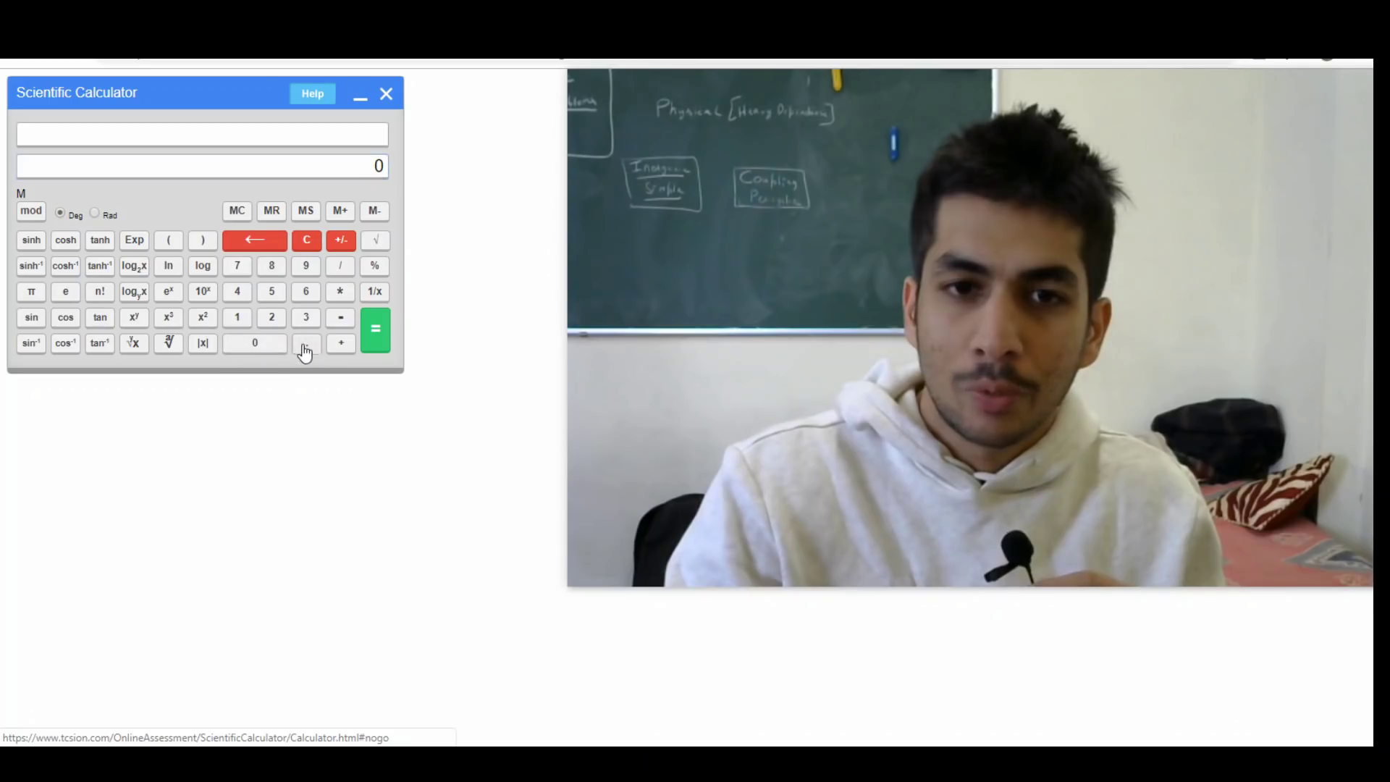
pyautogui.click(306, 346)
pyautogui.click(304, 274)
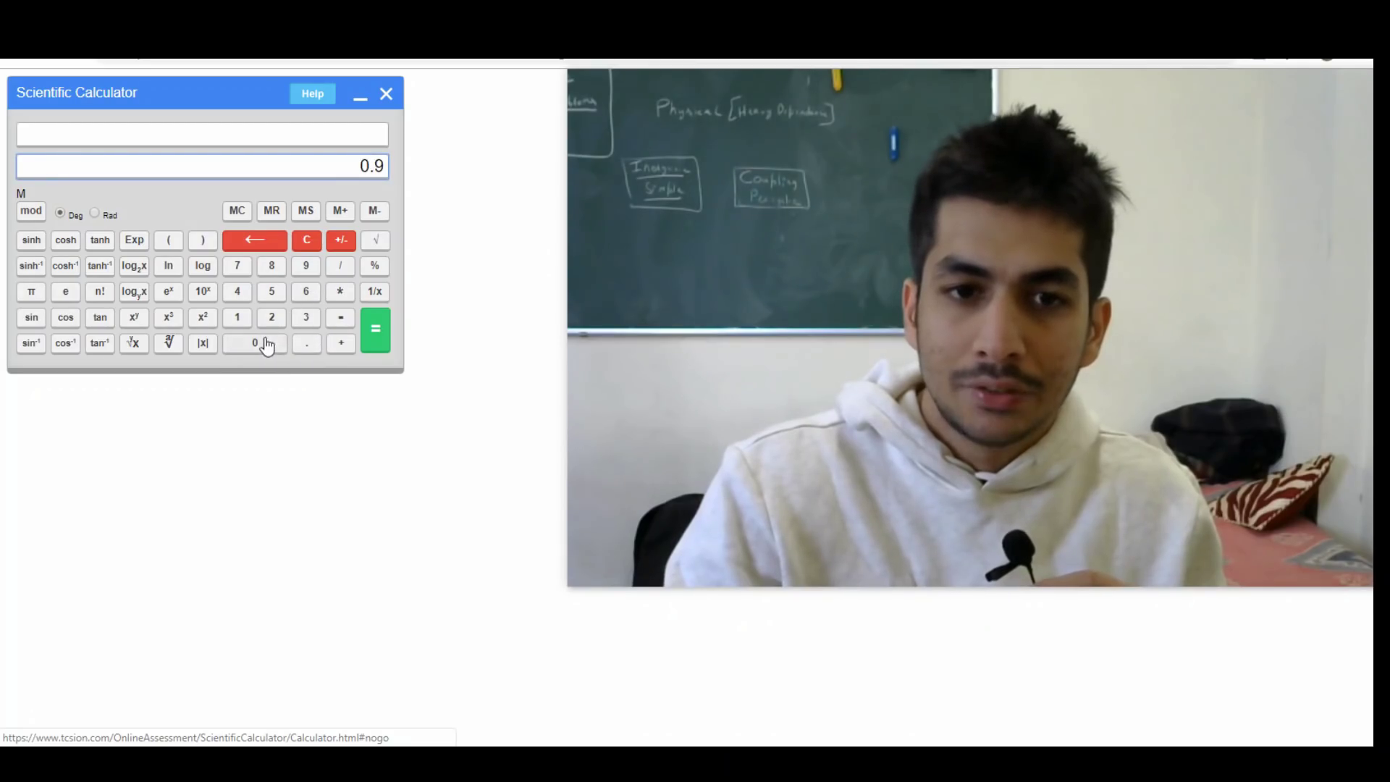
pyautogui.click(262, 345)
pyautogui.click(306, 316)
pyautogui.click(274, 349)
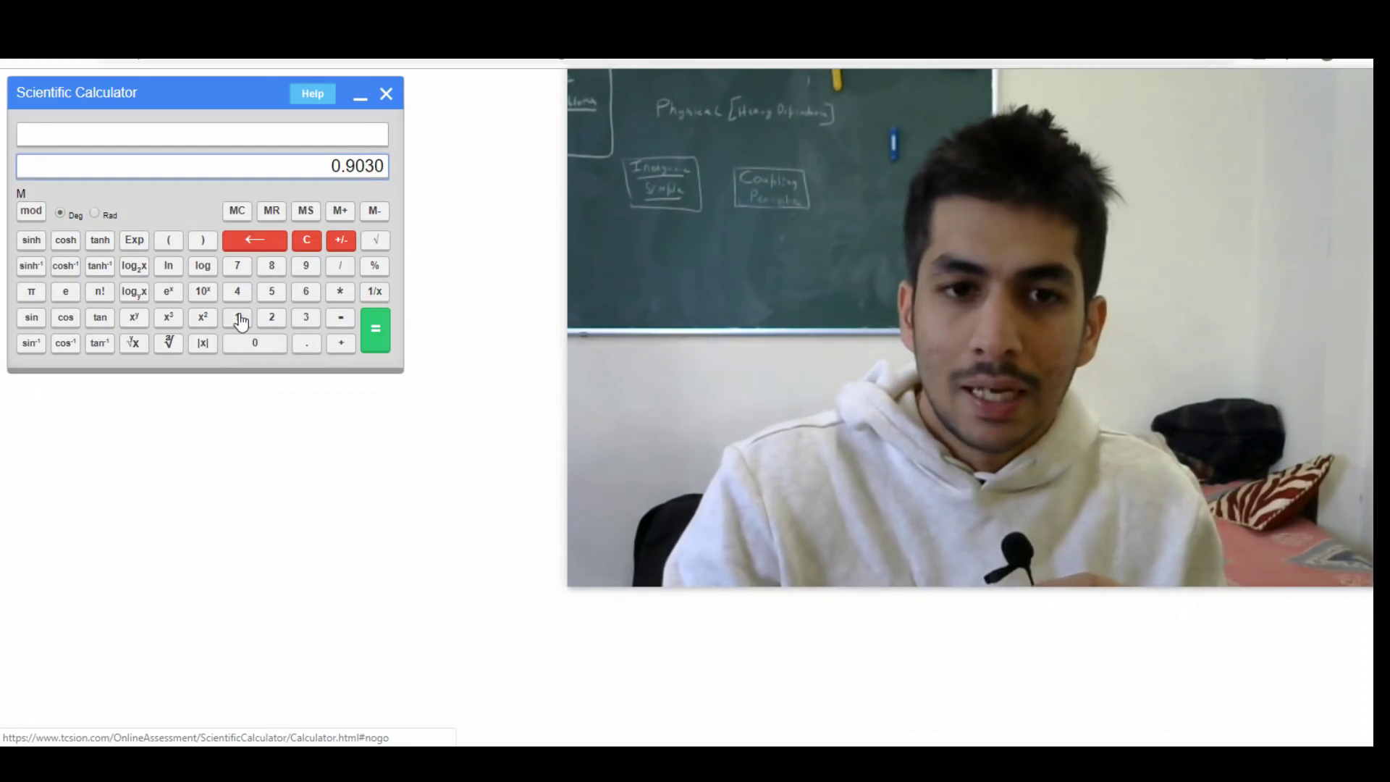
pyautogui.click(206, 294)
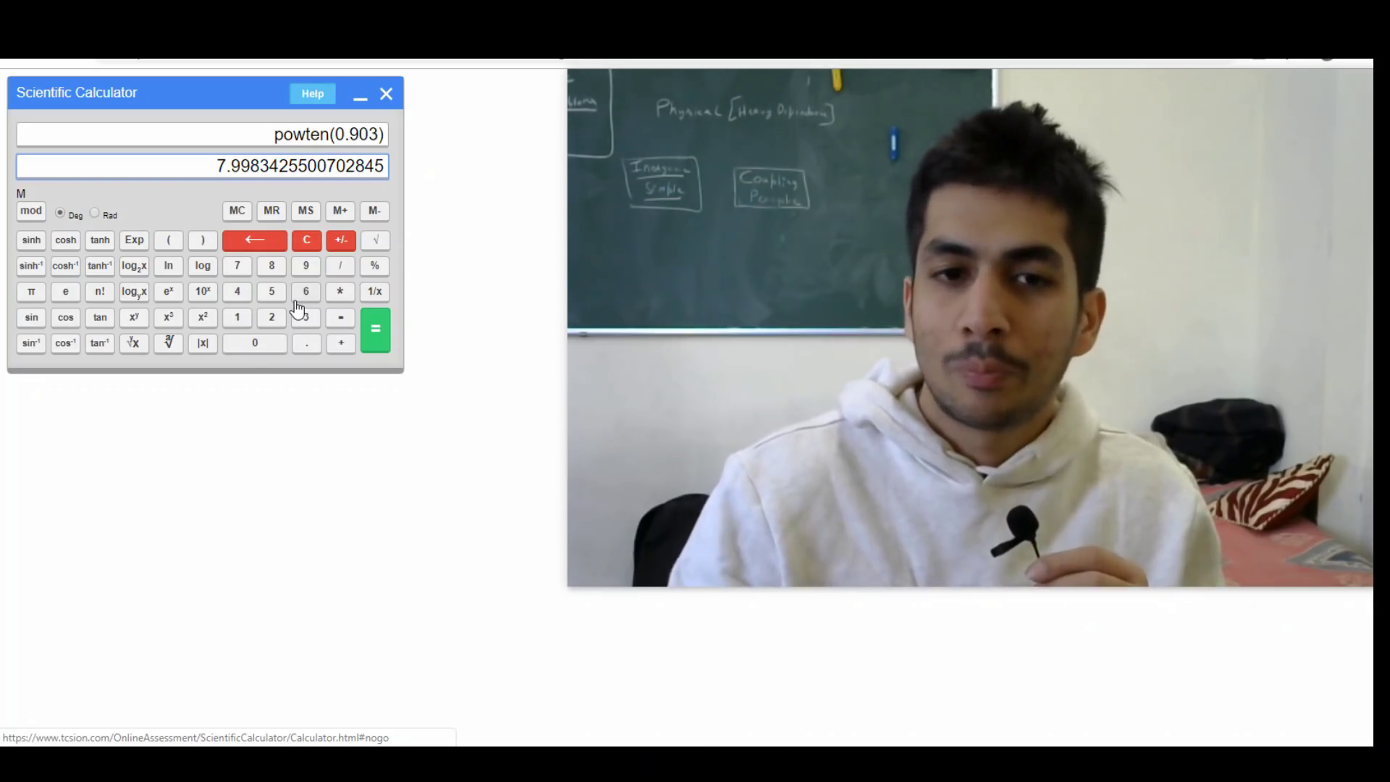
# Compute 10^1.020 = 10.471285480508996, then clear the display back to 0.
pyautogui.click(306, 242)
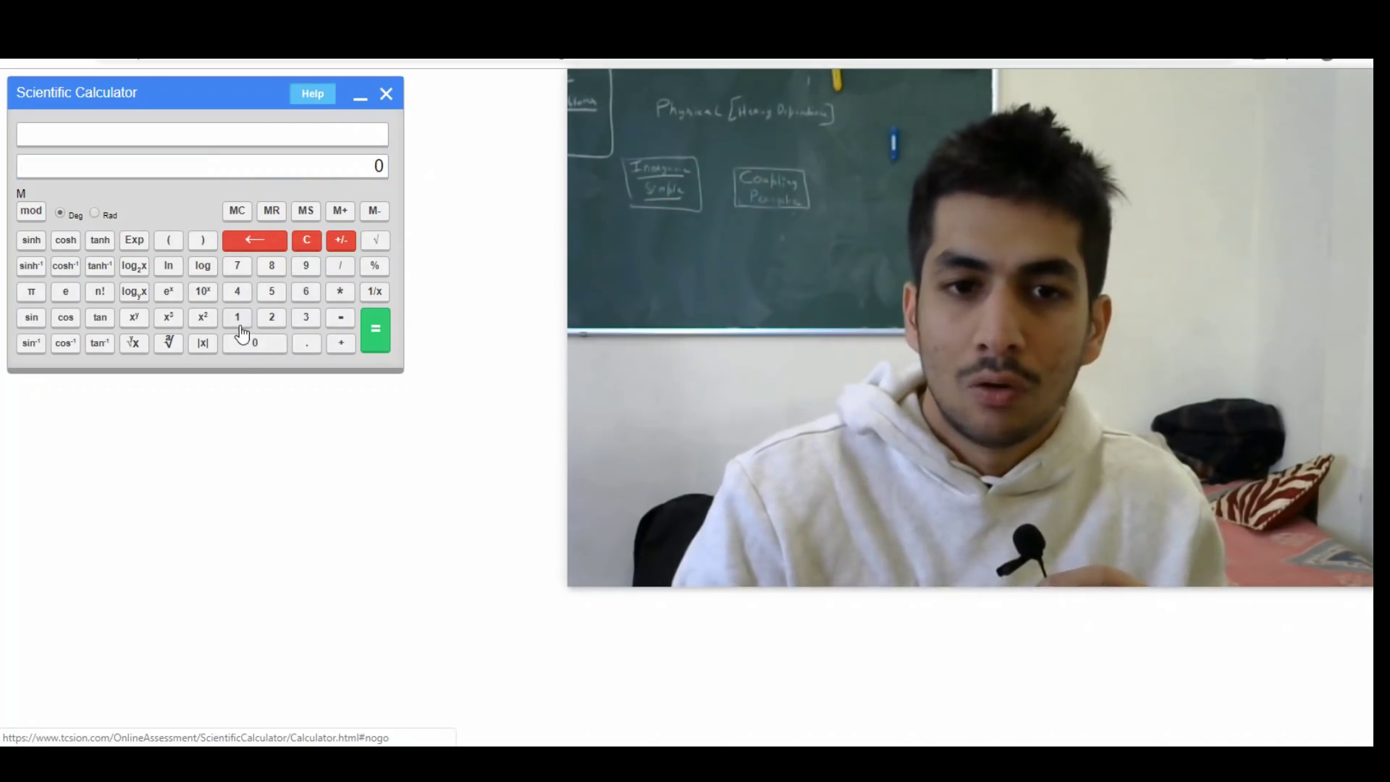
pyautogui.click(241, 327)
pyautogui.click(304, 345)
pyautogui.click(265, 345)
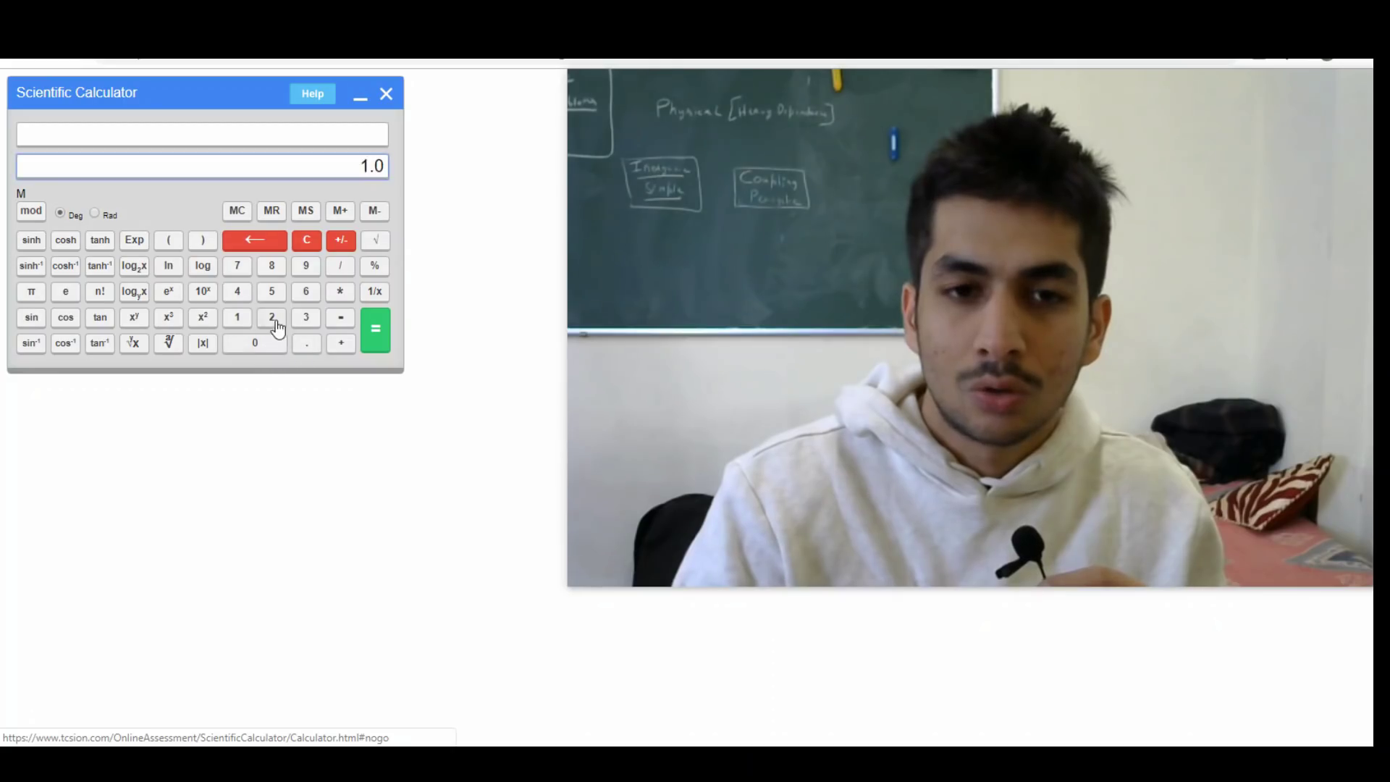
pyautogui.click(278, 327)
pyautogui.click(265, 346)
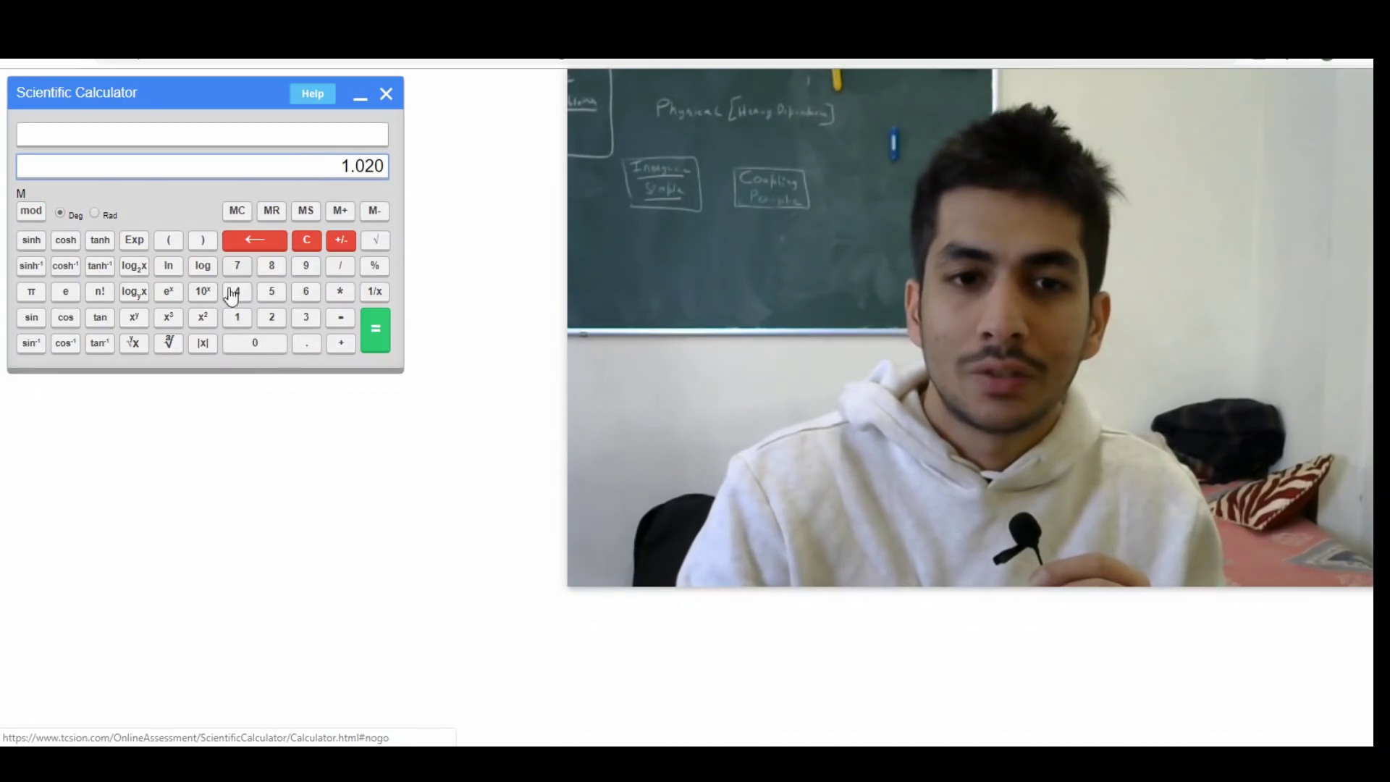
pyautogui.click(211, 299)
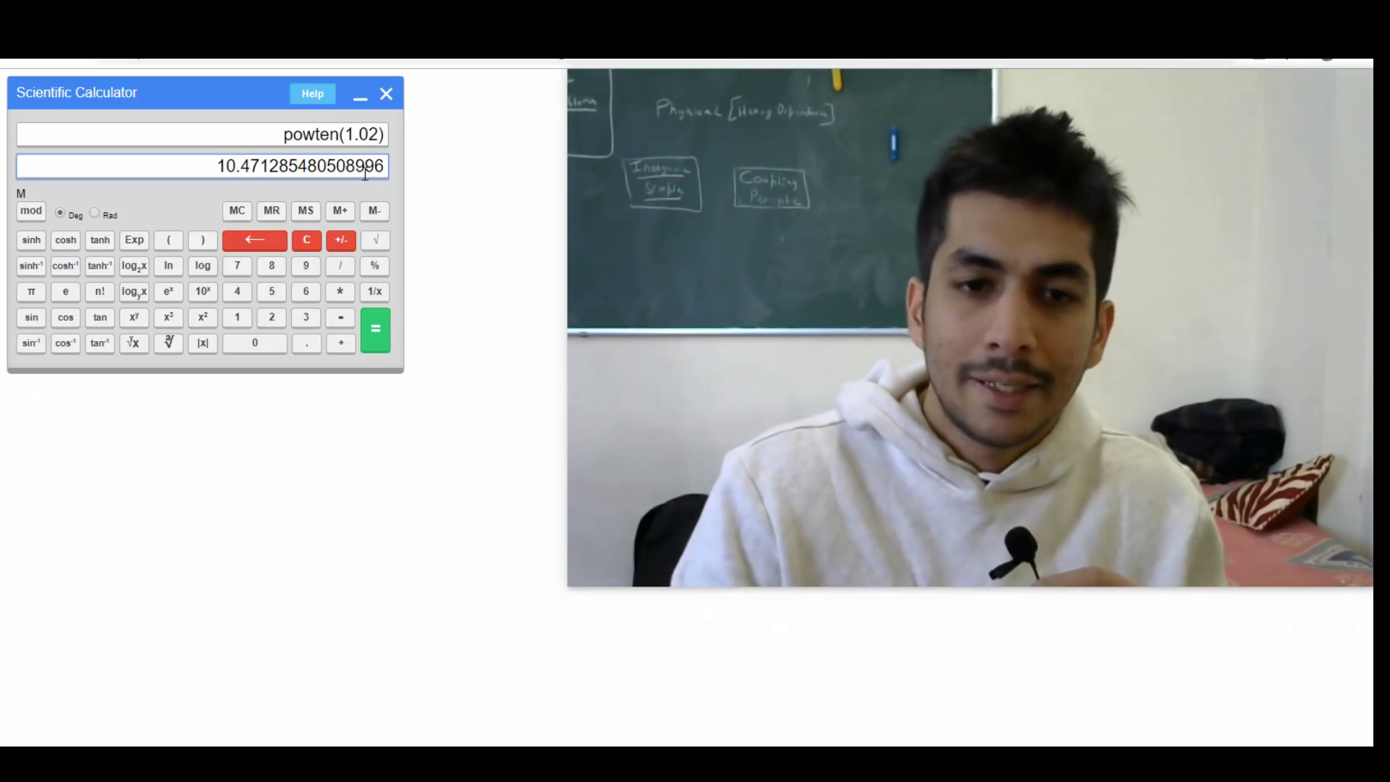
pyautogui.click(314, 246)
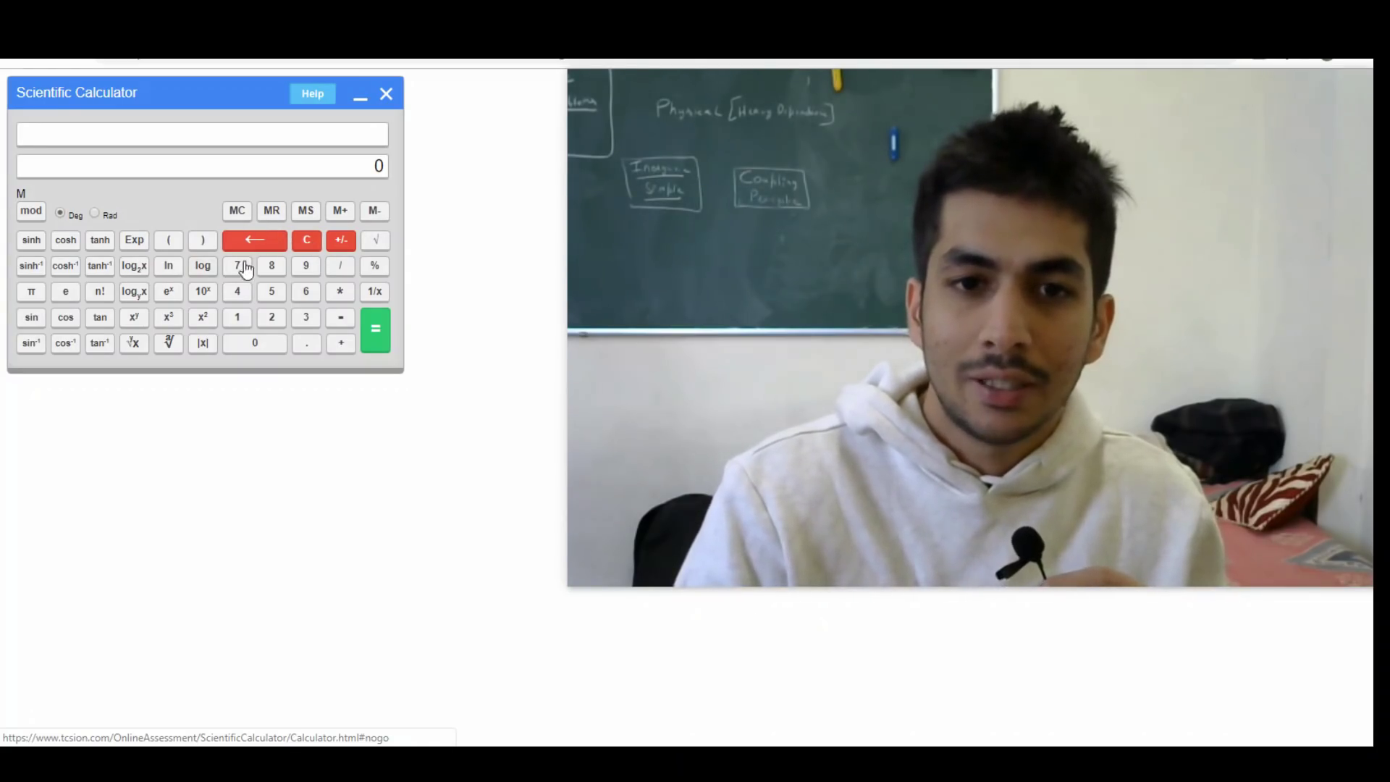
# Clear memory, compute 5 × 8 = 40, and store 40 in memory.
pyautogui.click(247, 217)
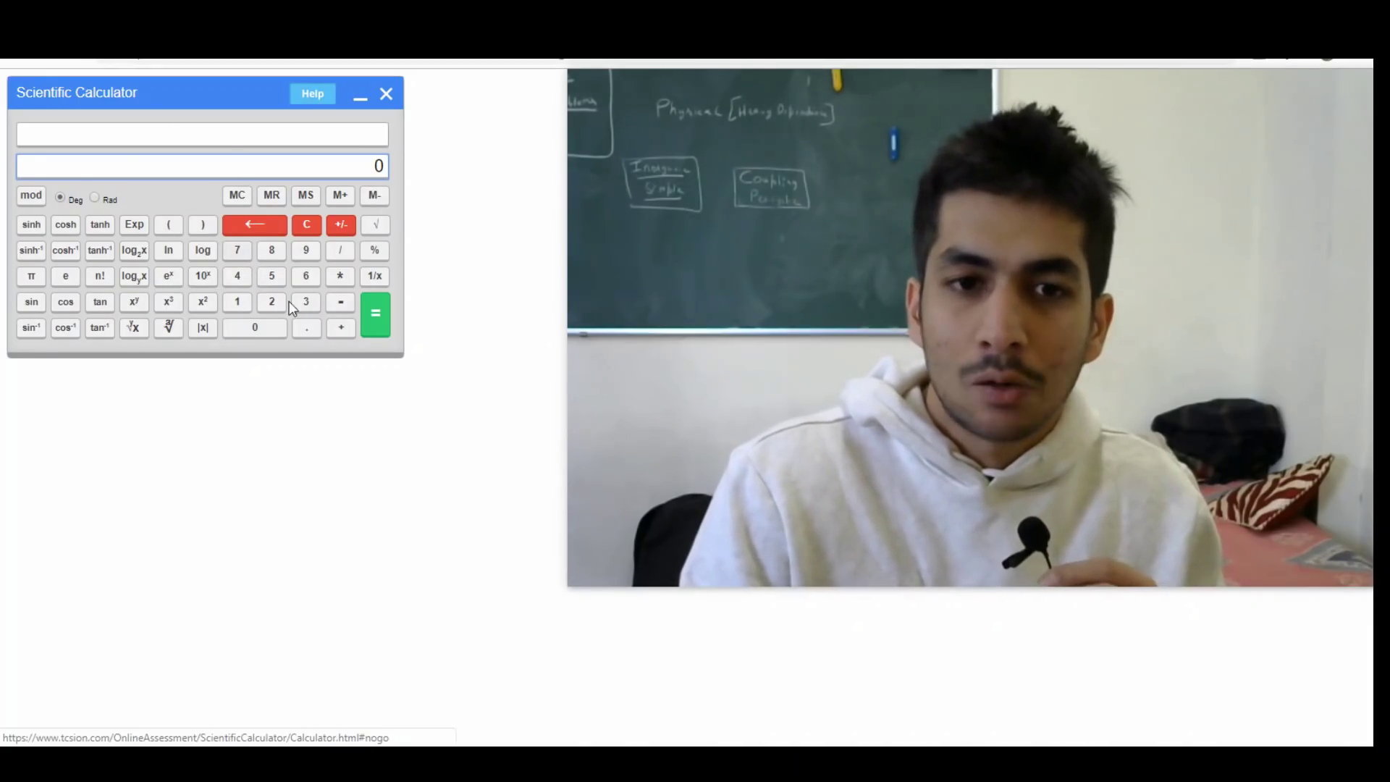
pyautogui.click(272, 278)
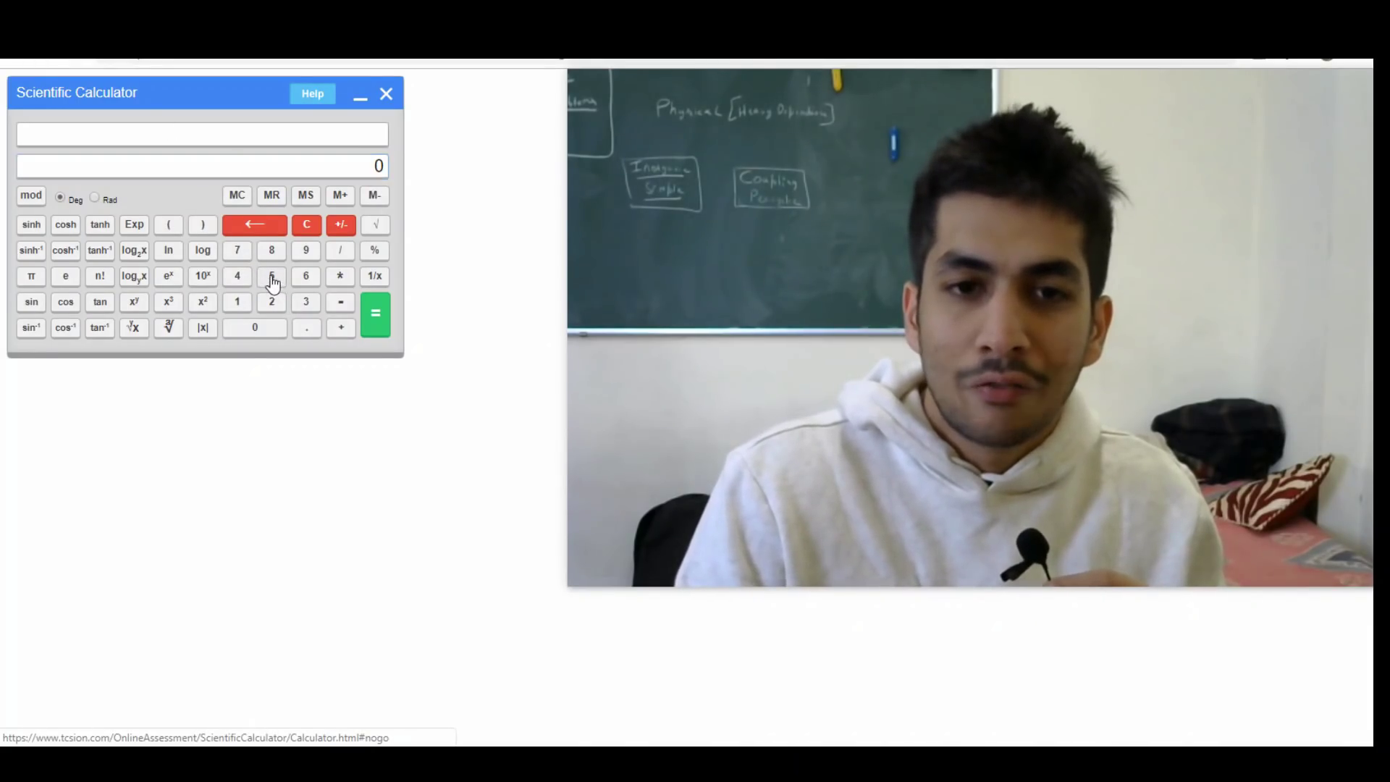
pyautogui.click(337, 278)
pyautogui.click(273, 252)
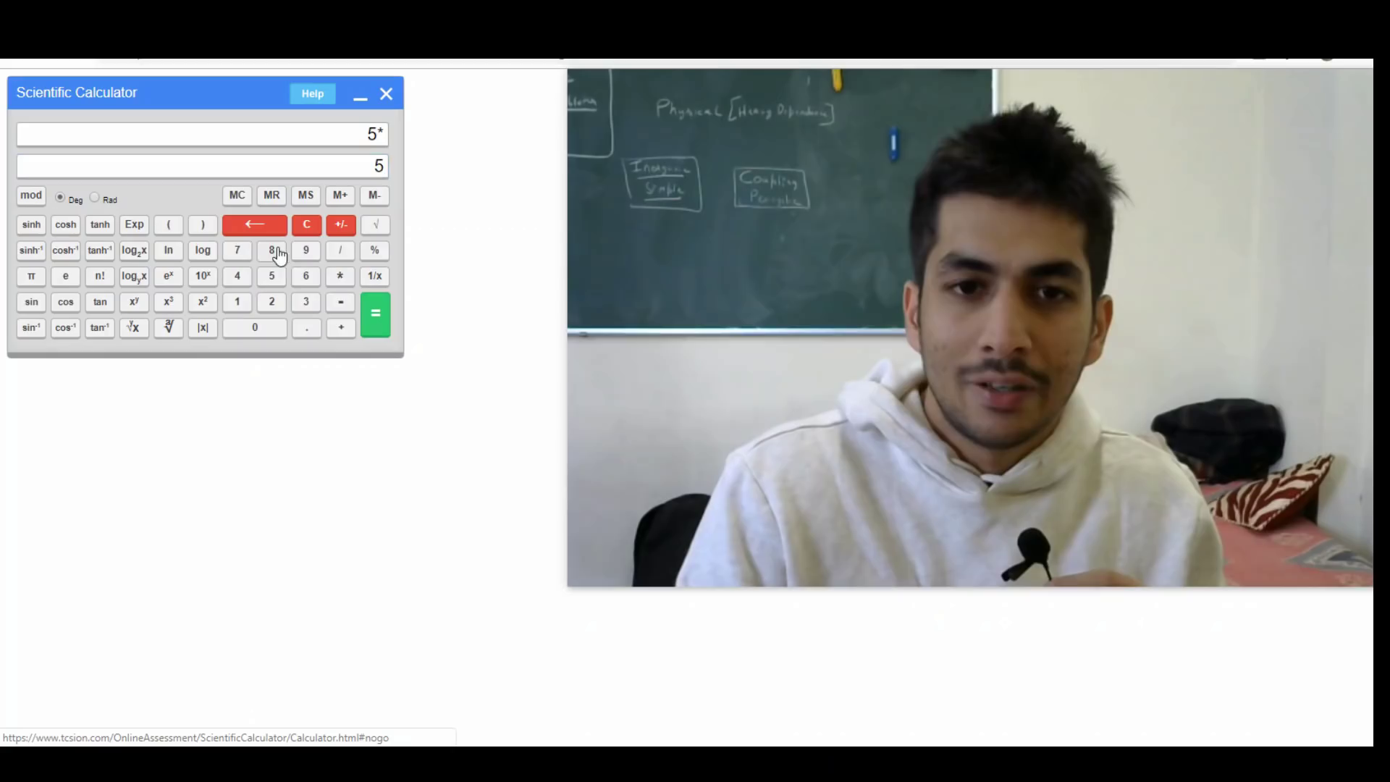
pyautogui.click(371, 320)
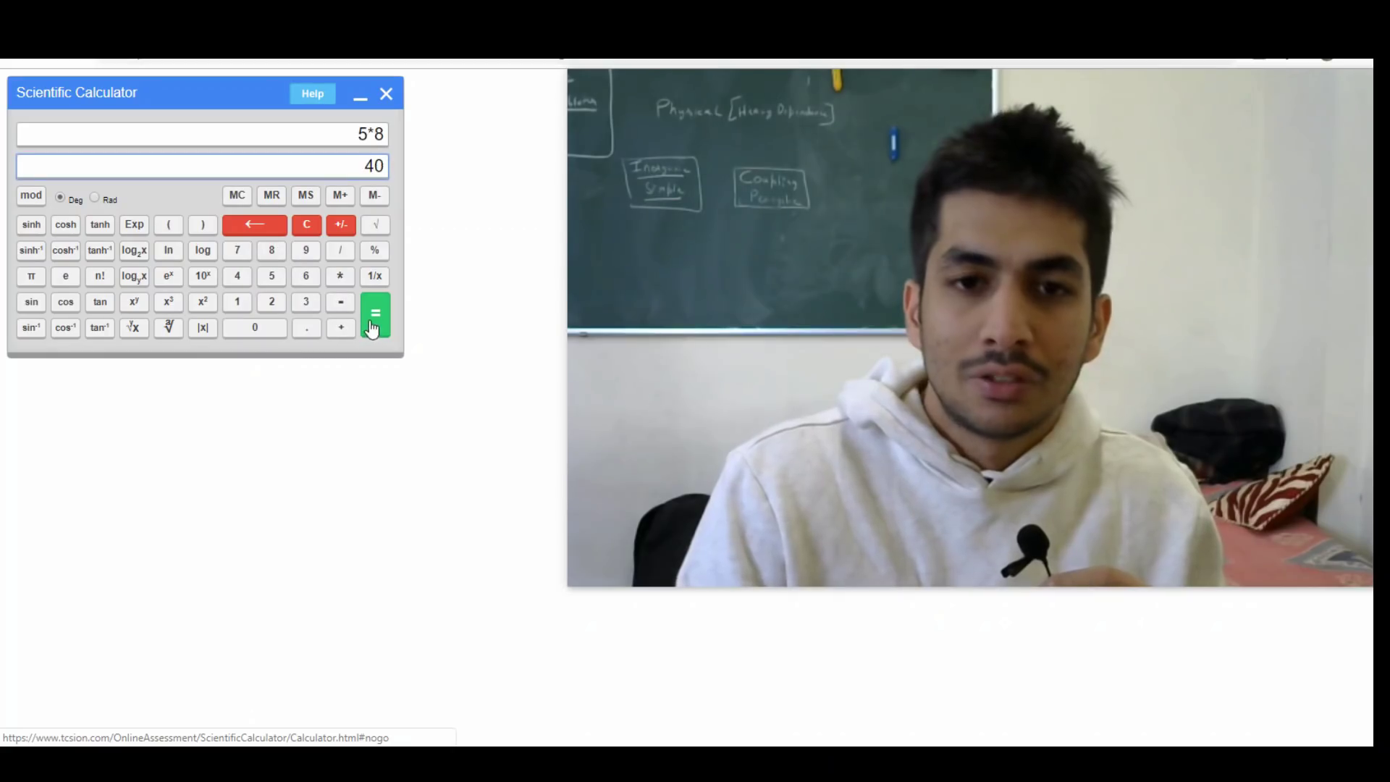
pyautogui.click(306, 195)
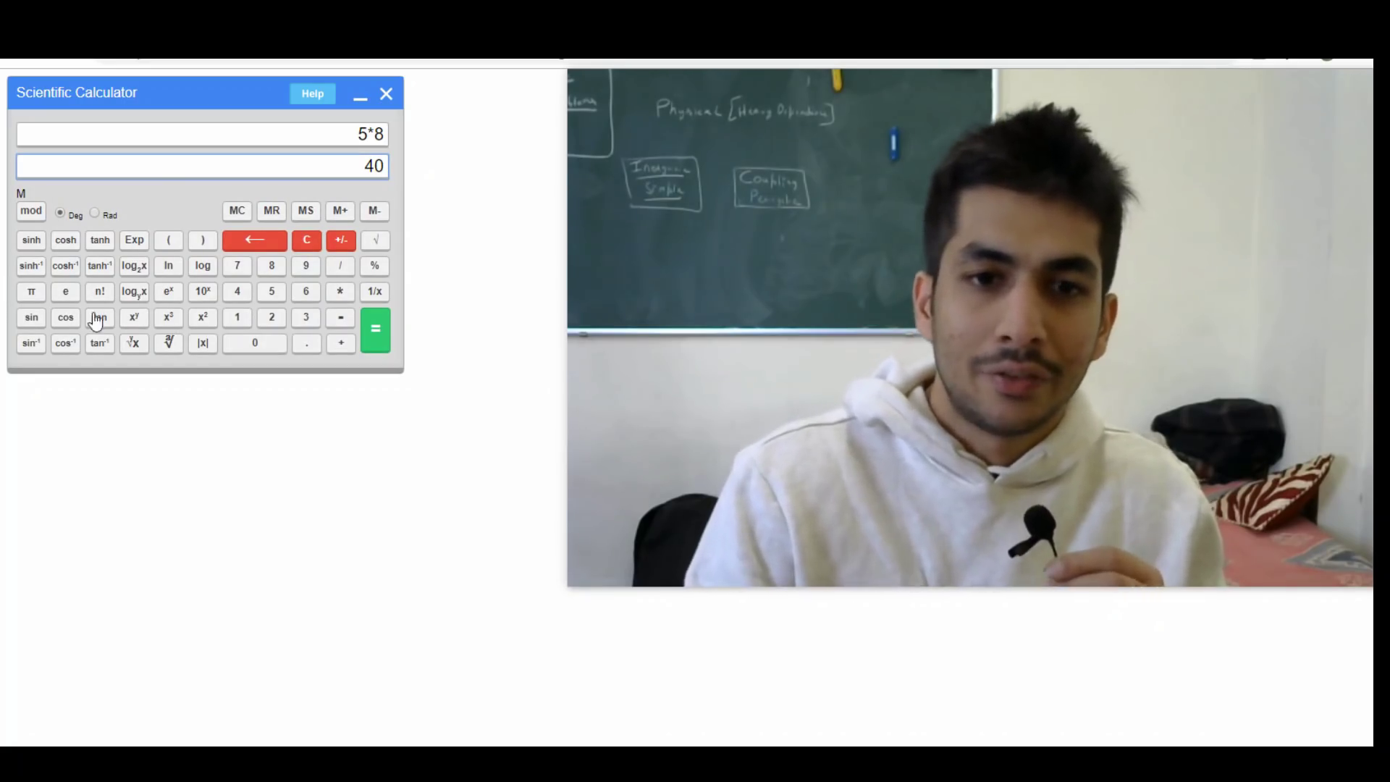
# Clear the display and compute 8 × 100 = 800.
pyautogui.click(317, 245)
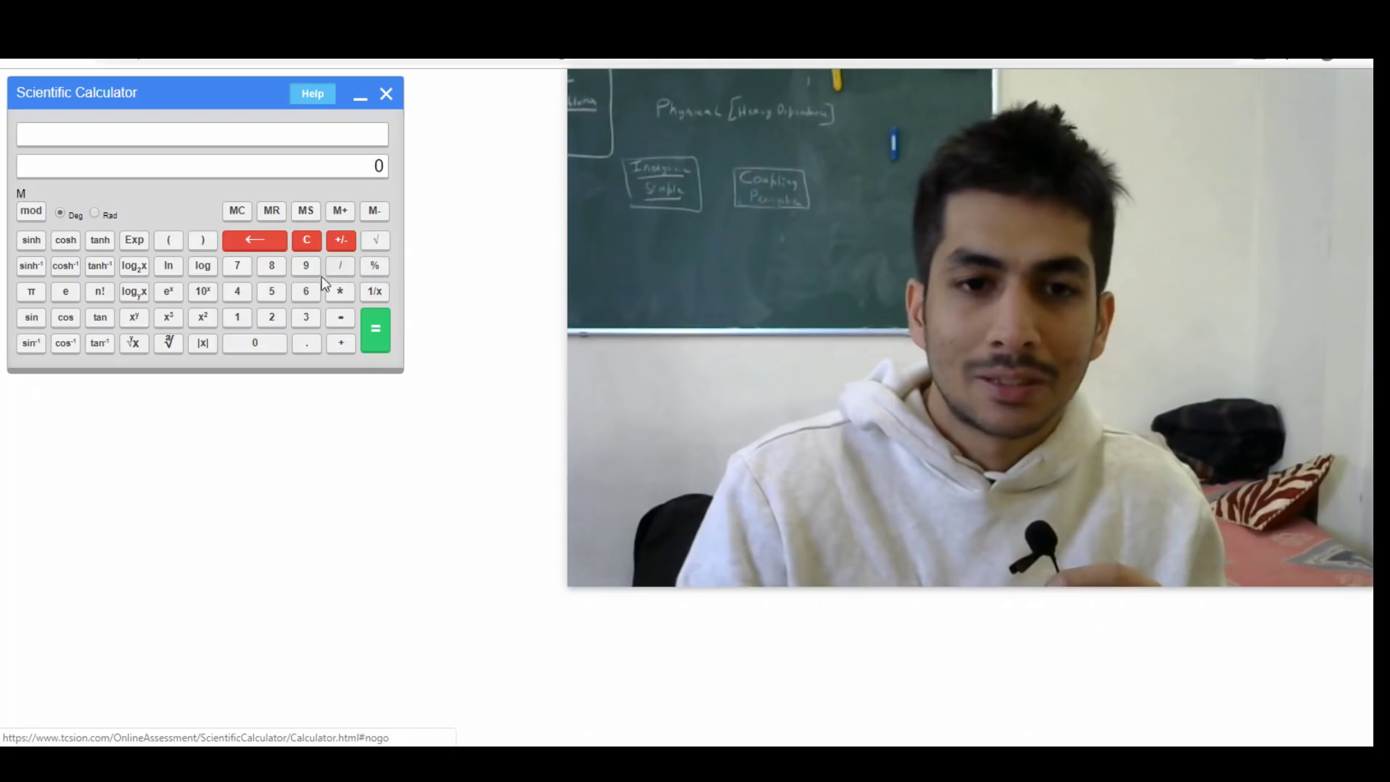
pyautogui.click(272, 270)
pyautogui.click(340, 289)
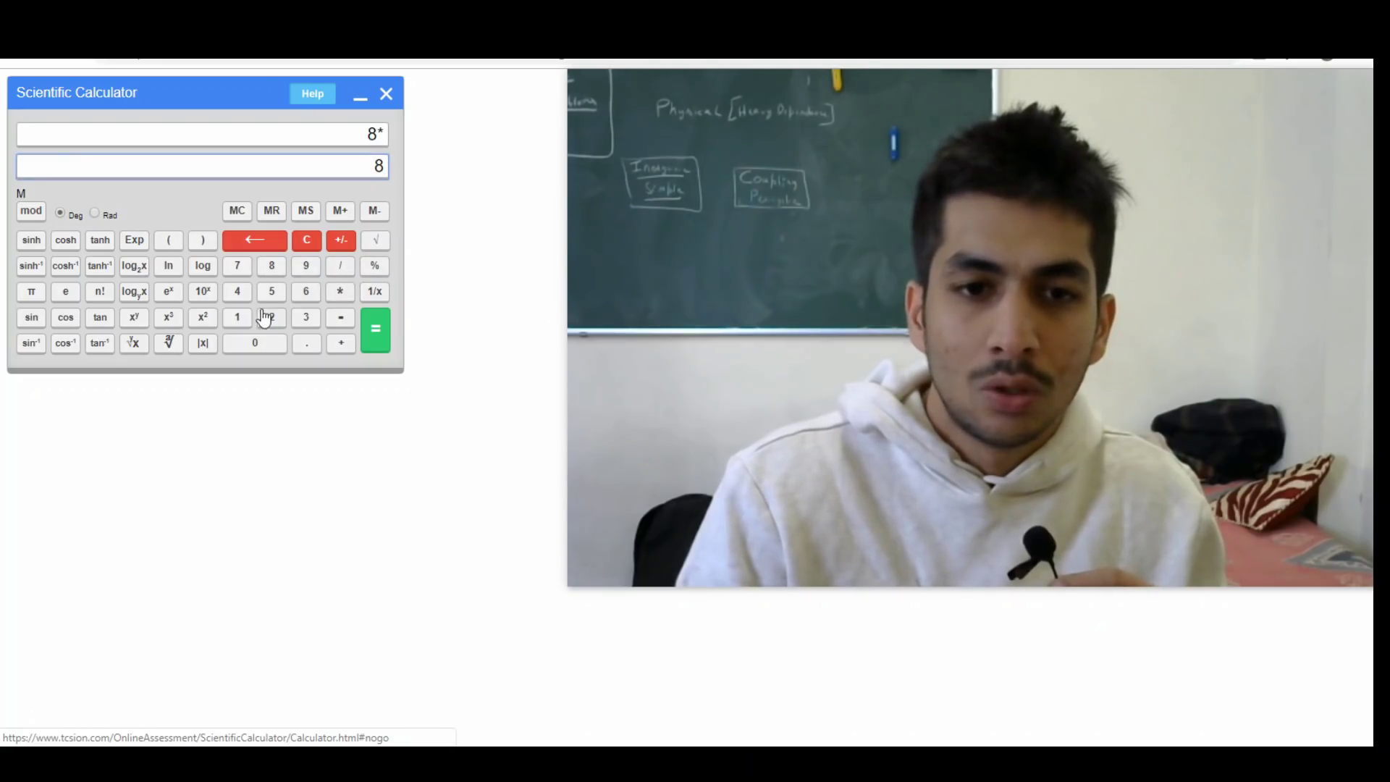
pyautogui.click(239, 319)
pyautogui.click(258, 345)
pyautogui.click(258, 345)
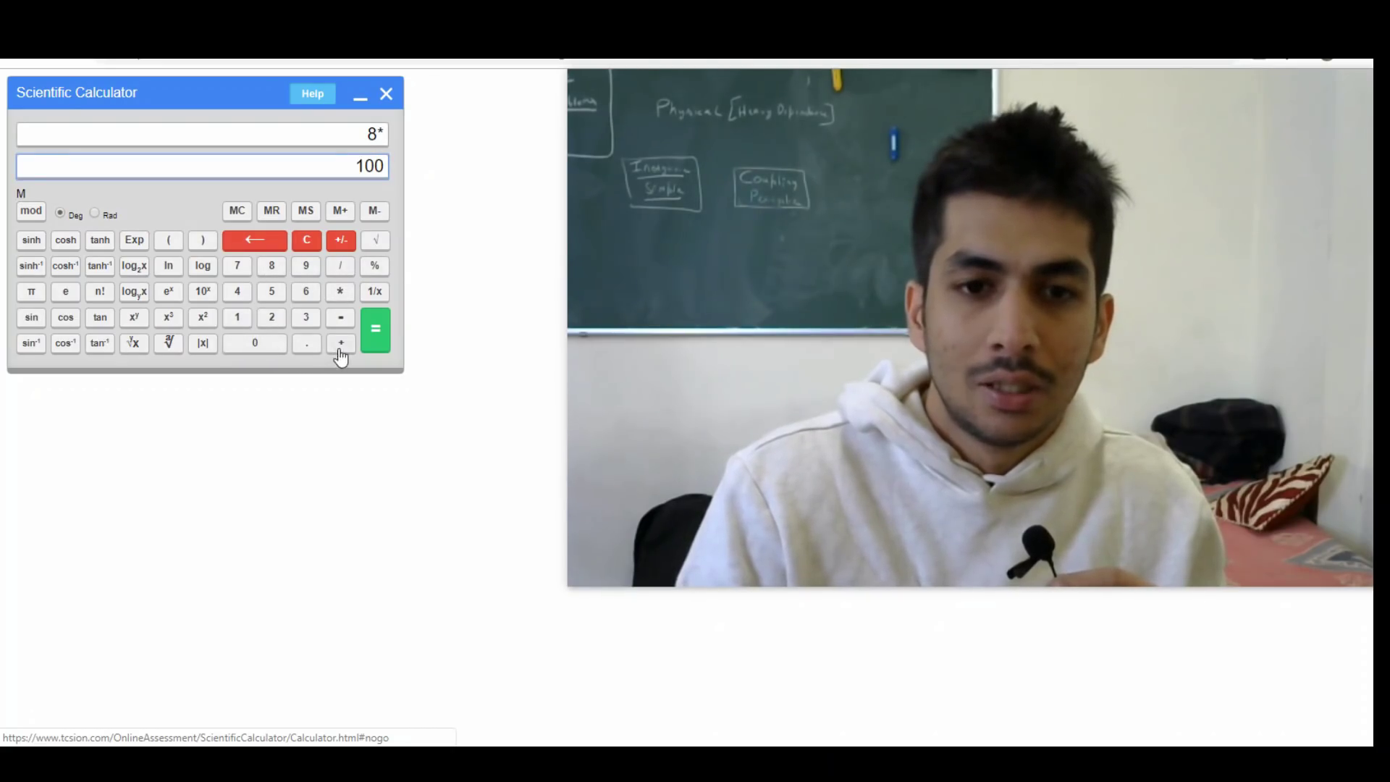
pyautogui.click(374, 340)
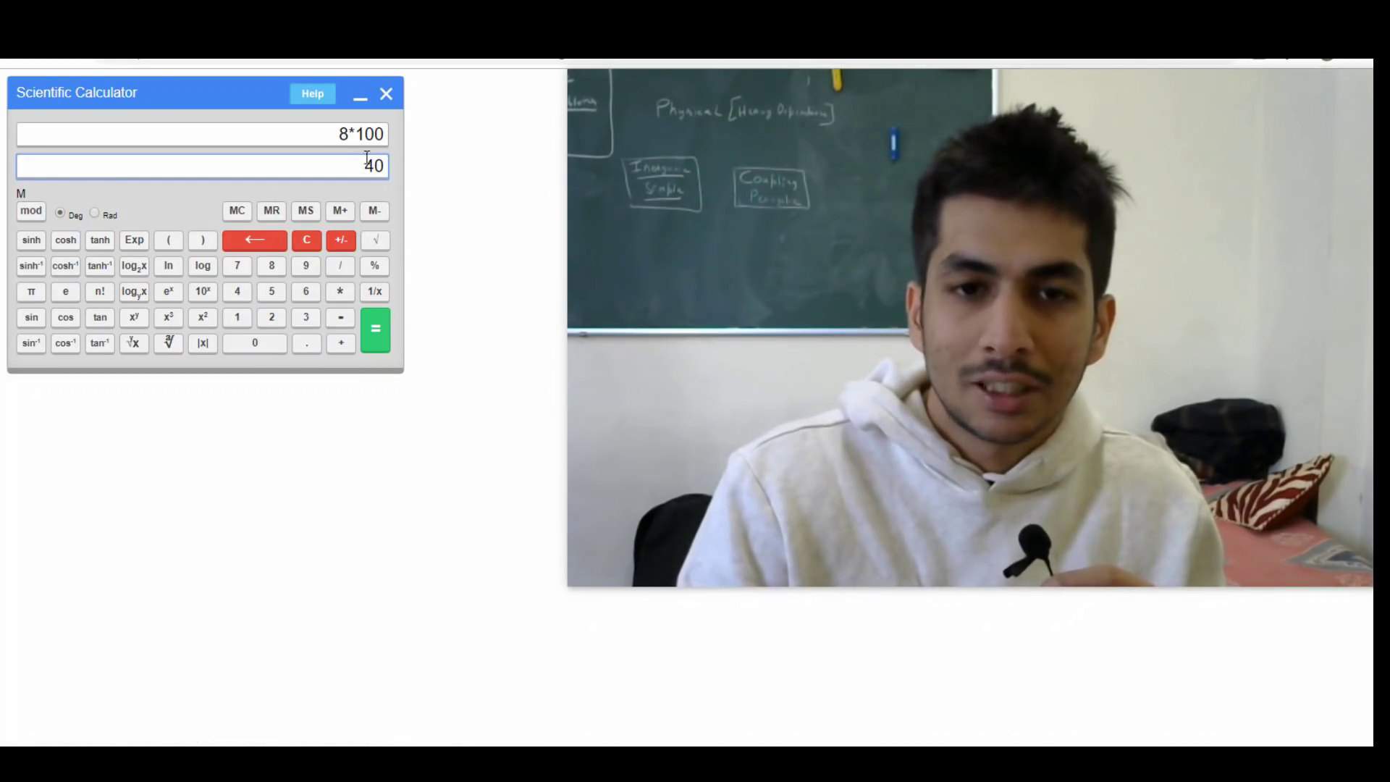
# Multiply 40 by 800 to get 32000 and save it in memory.
pyautogui.click(341, 291)
pyautogui.click(272, 265)
pyautogui.click(275, 350)
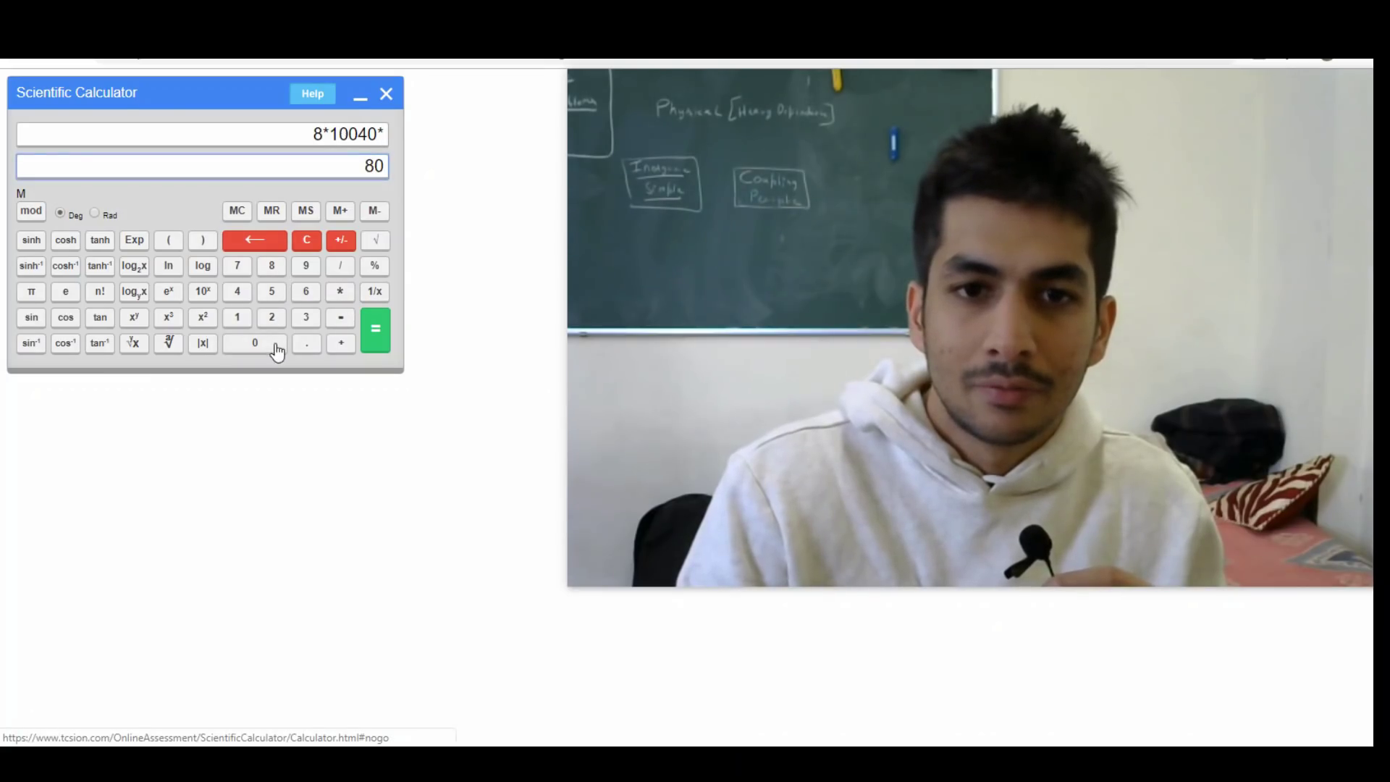
pyautogui.click(275, 351)
pyautogui.click(375, 329)
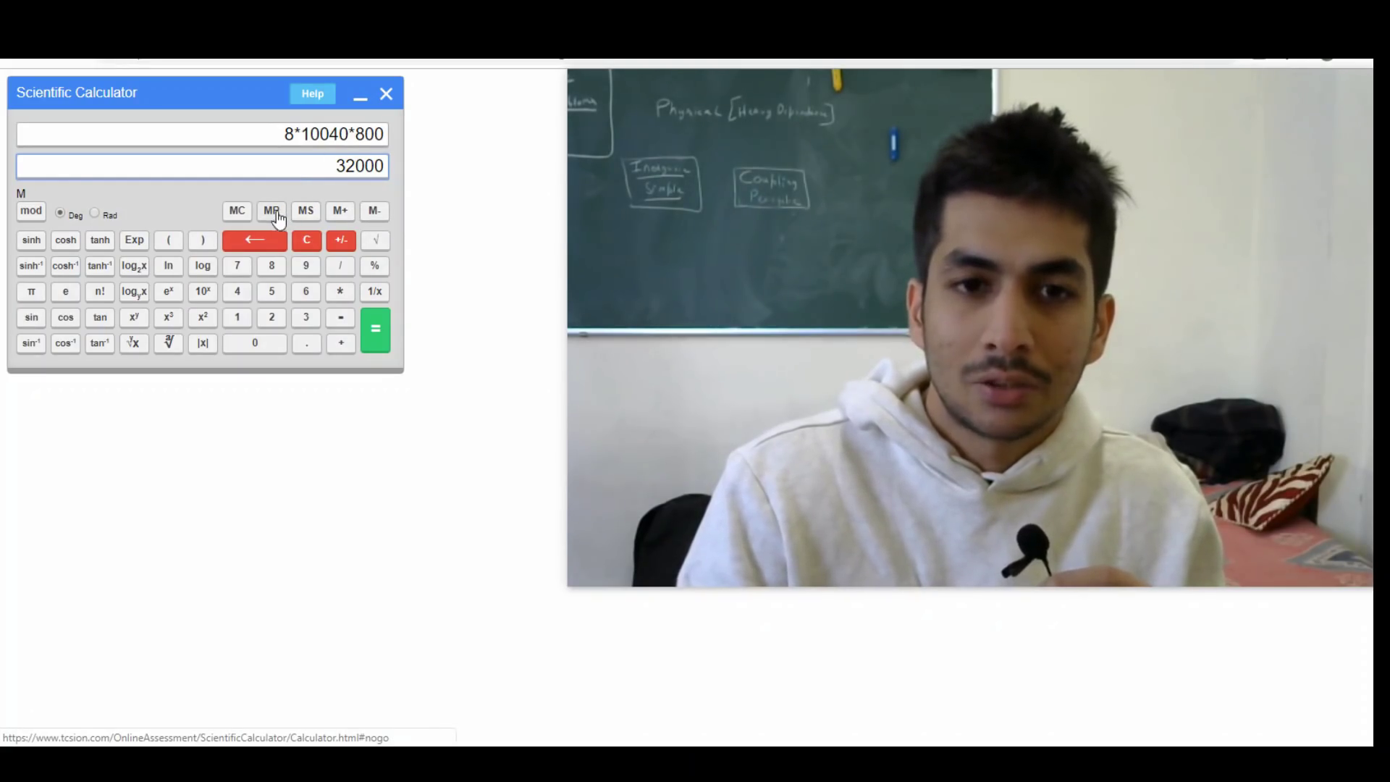
pyautogui.click(308, 212)
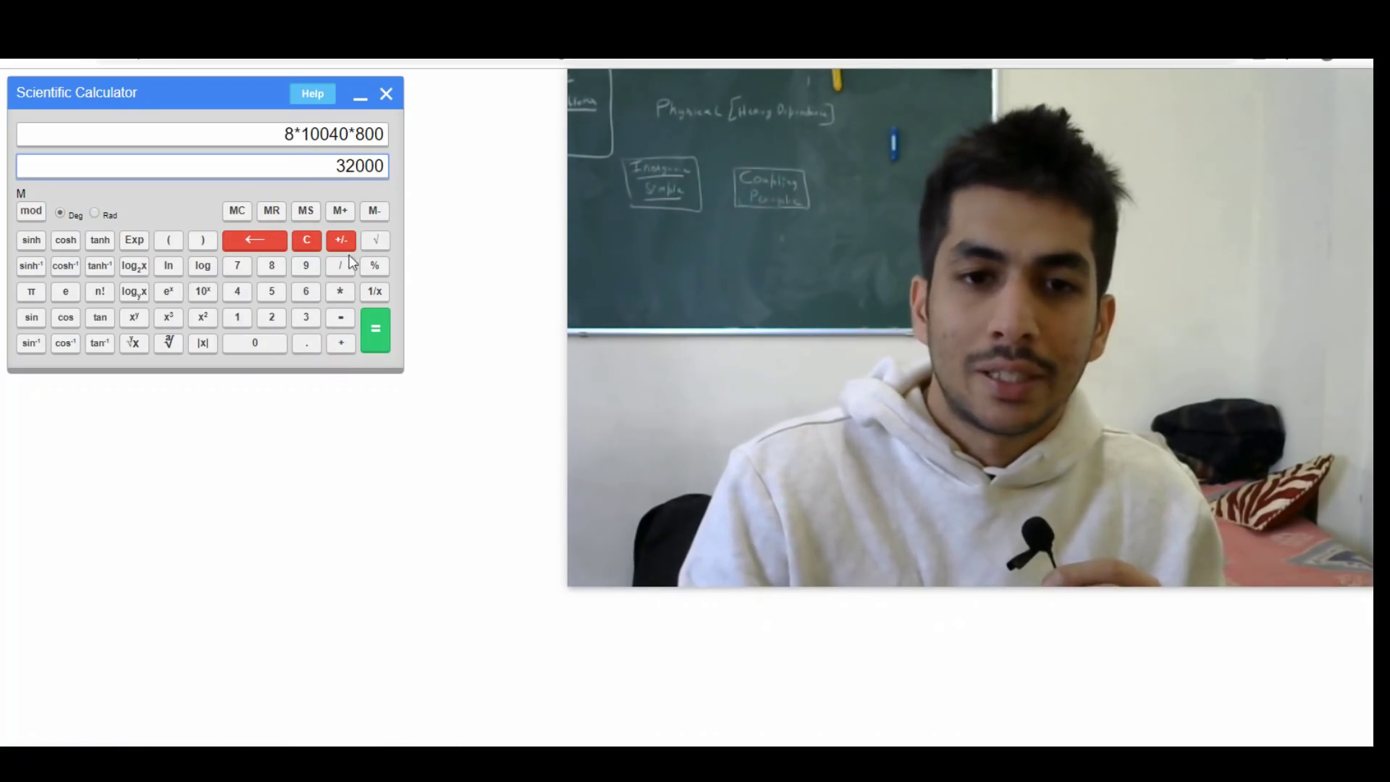
# Recall 32000 from memory, multiply by 8 to get 256000, then clear.
pyautogui.click(307, 242)
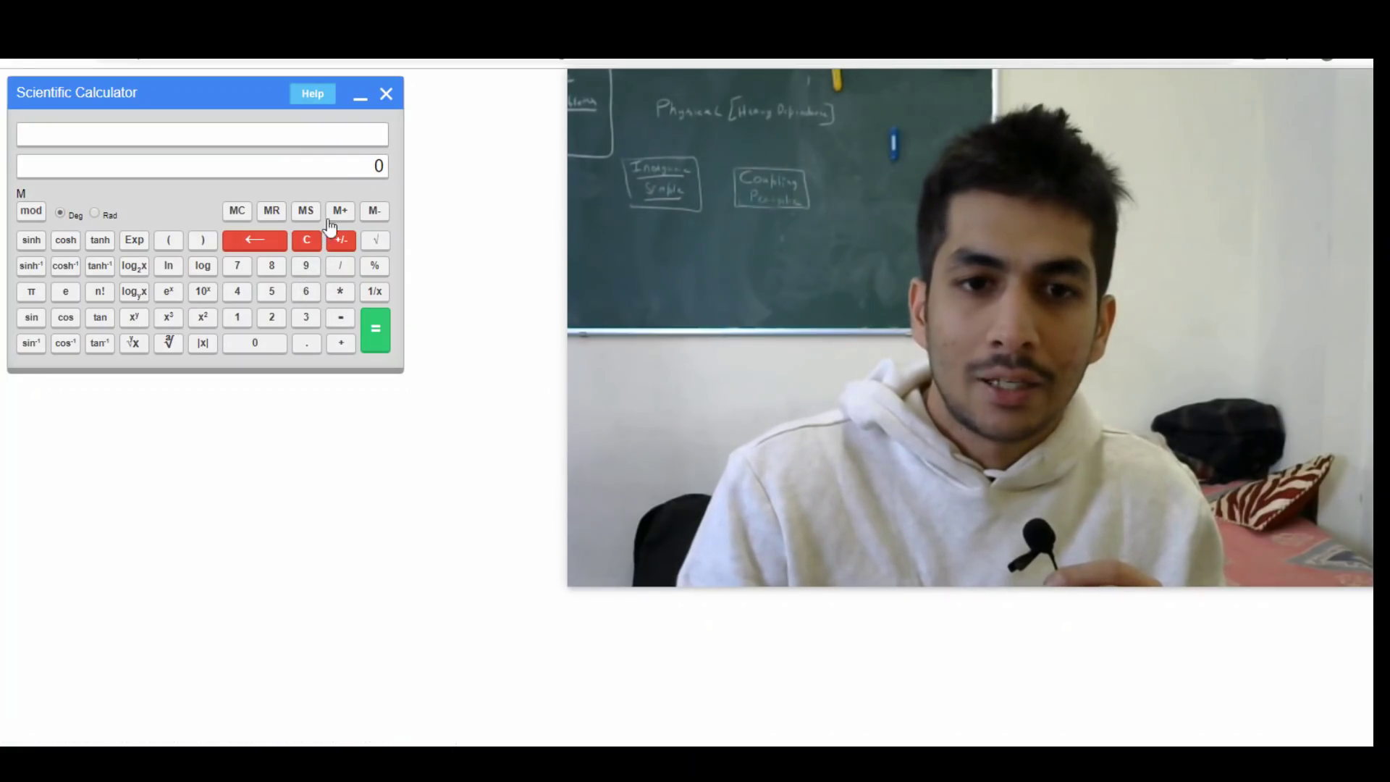
pyautogui.click(273, 212)
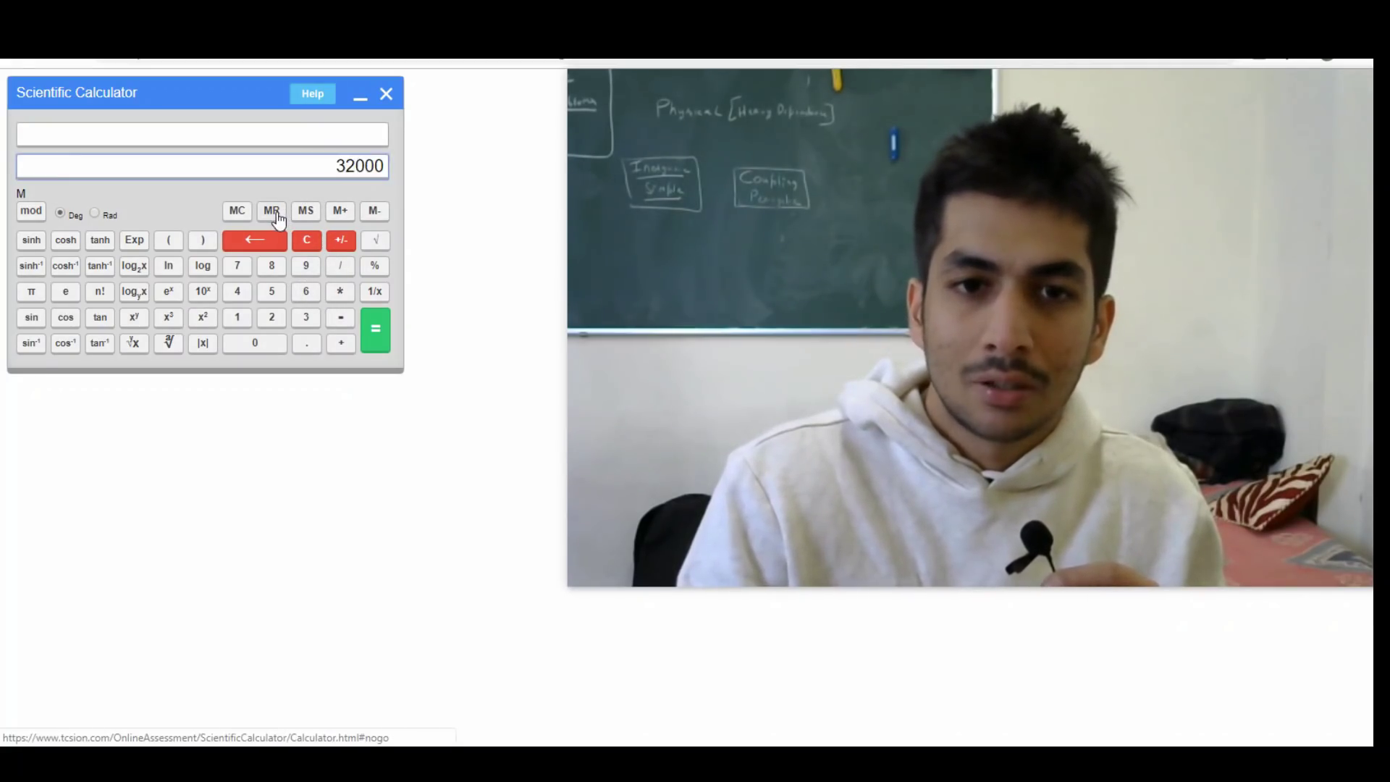
pyautogui.click(342, 293)
pyautogui.click(273, 267)
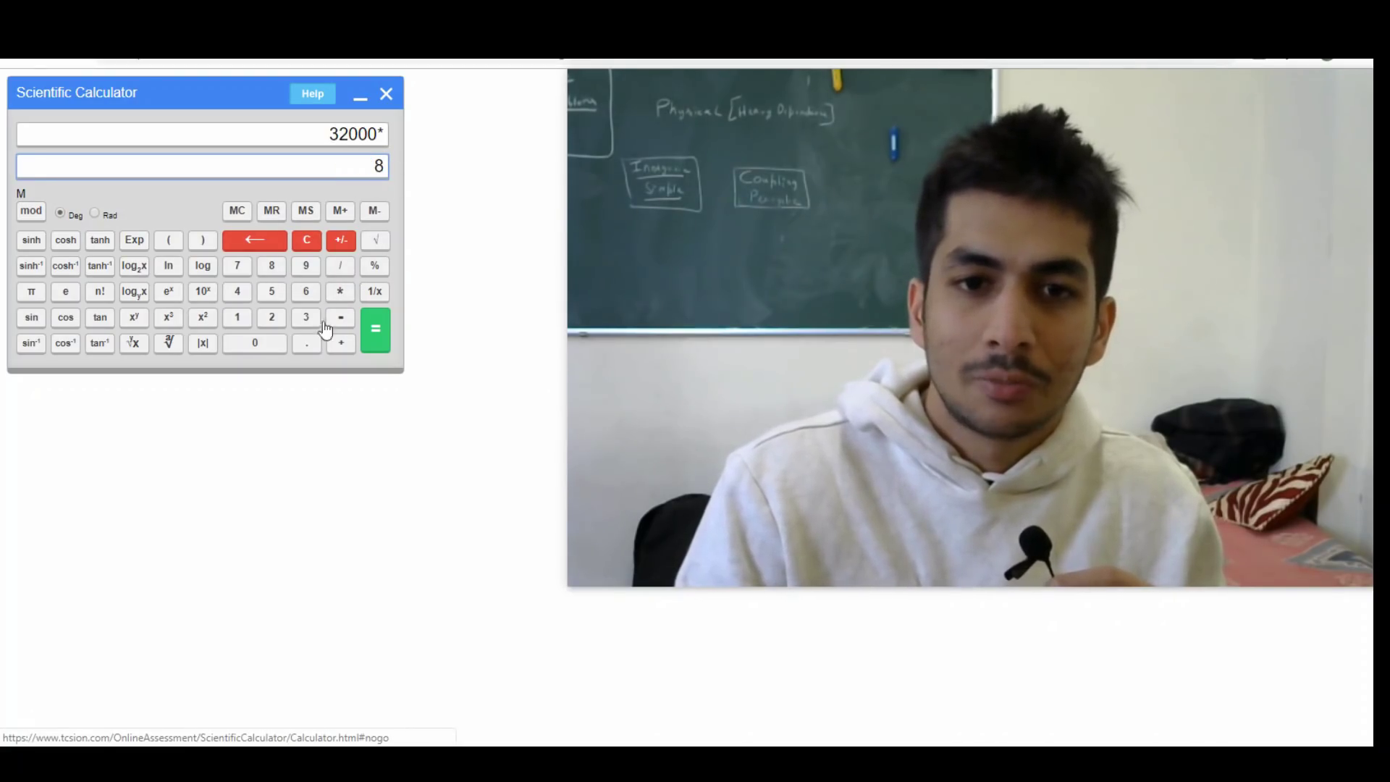
pyautogui.click(376, 343)
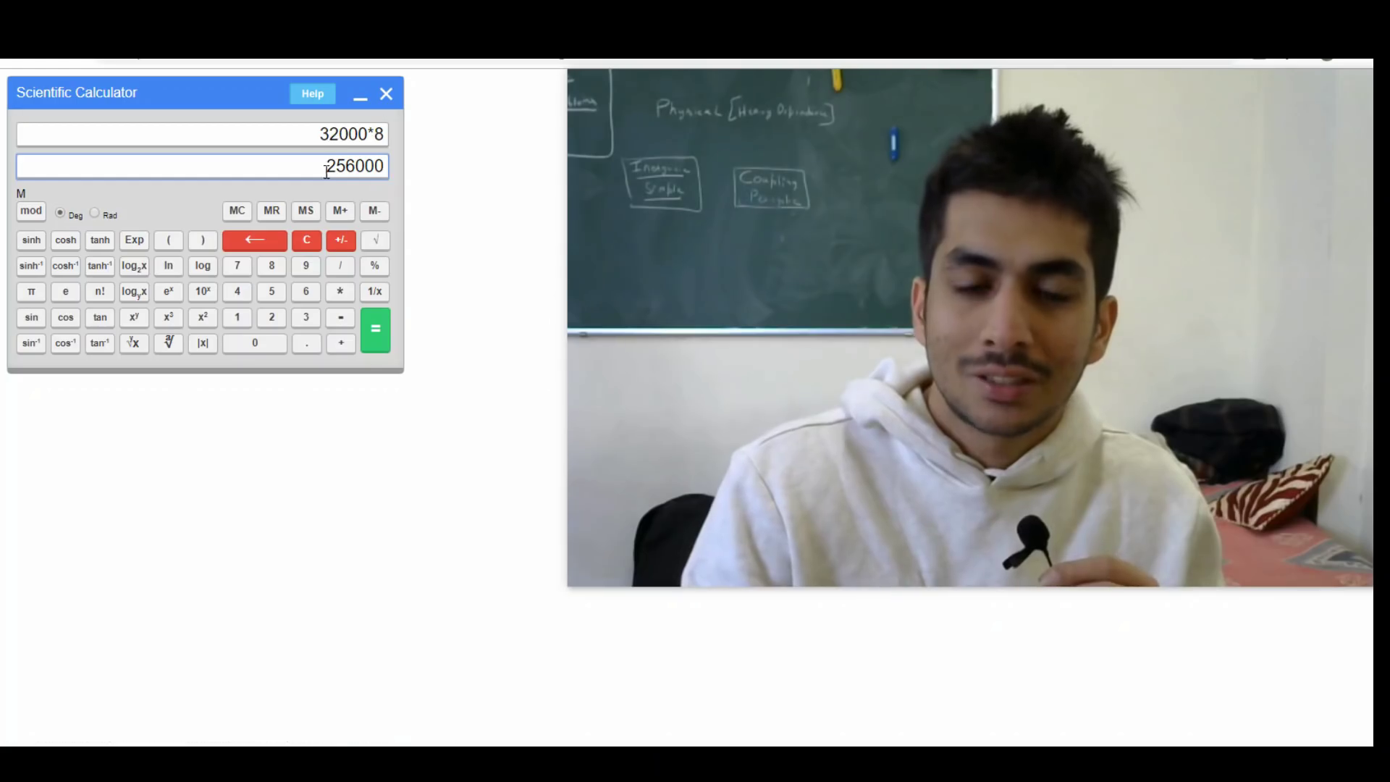
pyautogui.click(305, 242)
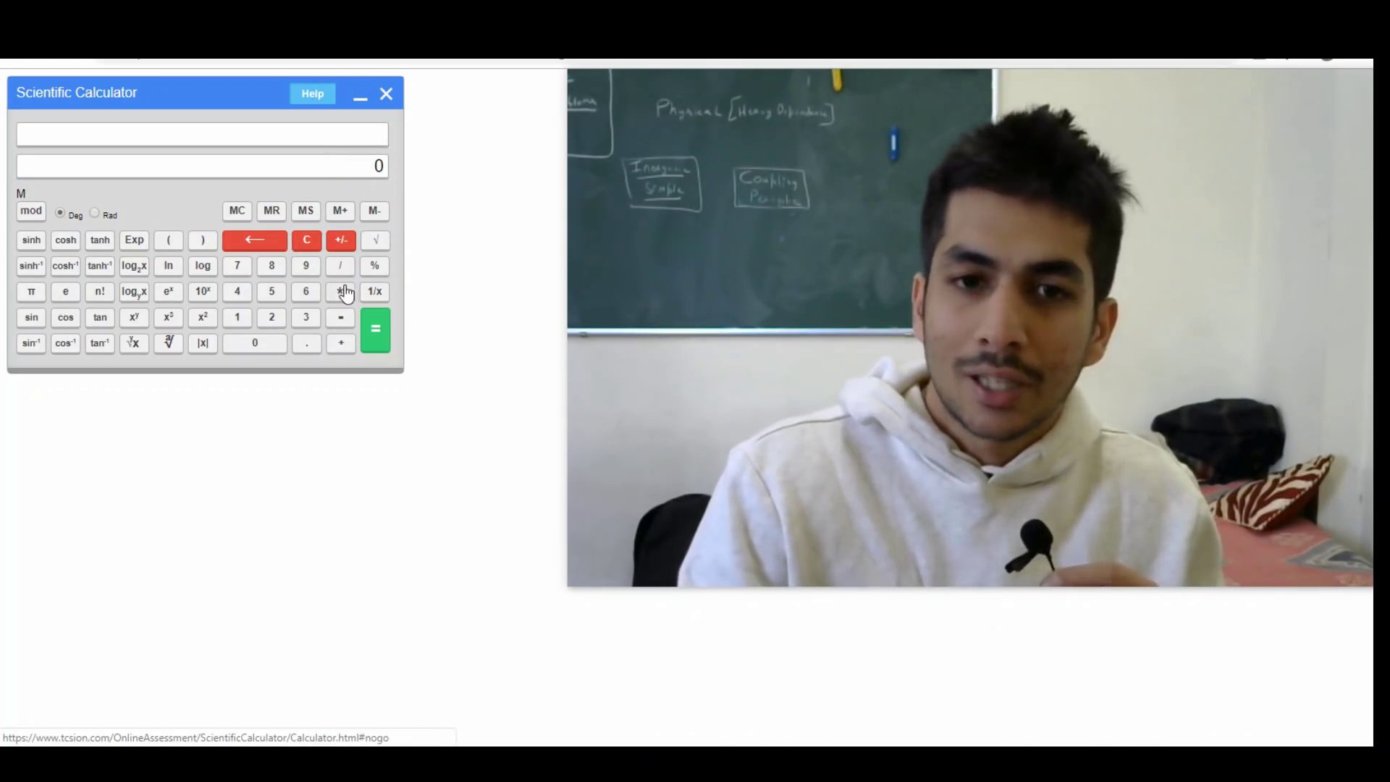
pyautogui.click(345, 292)
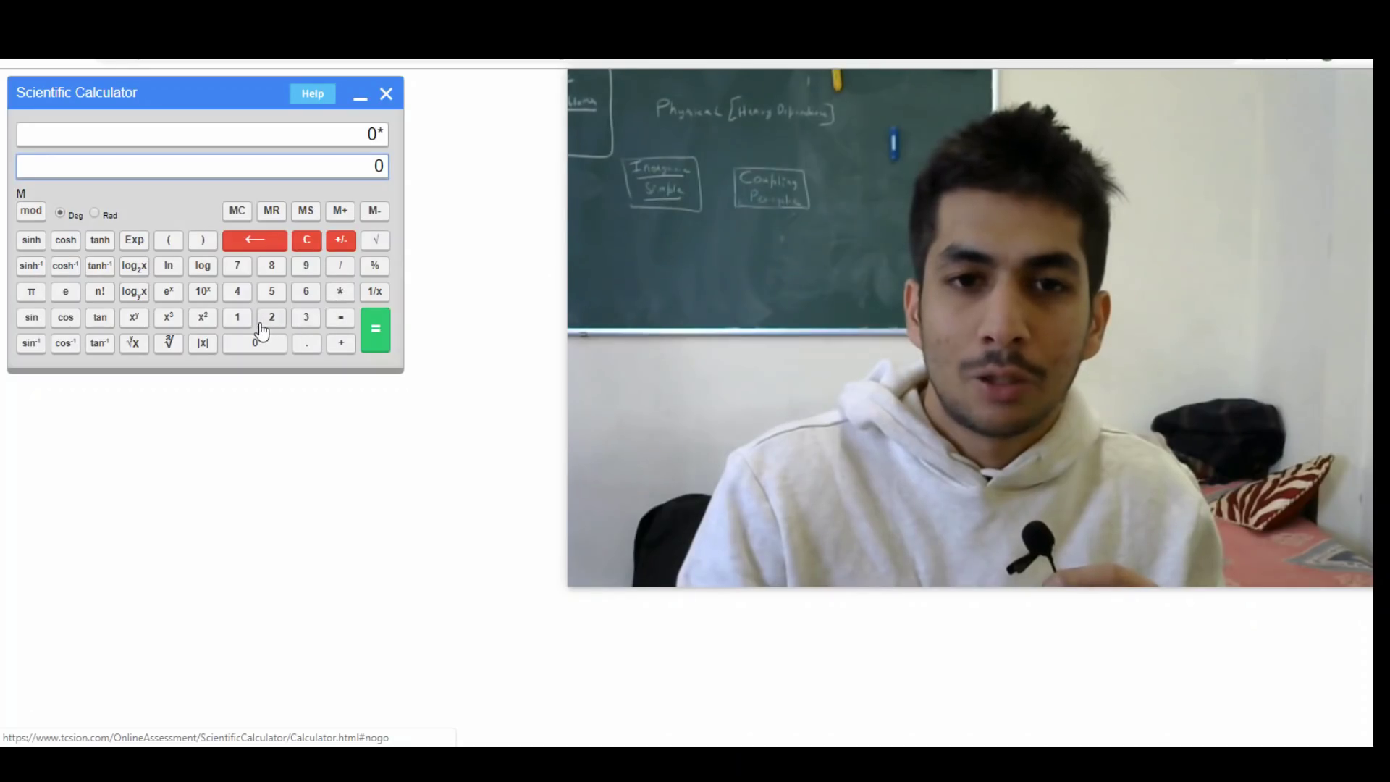
# Recall 256000 from memory and multiply by 12 to get 3072000.
pyautogui.click(307, 241)
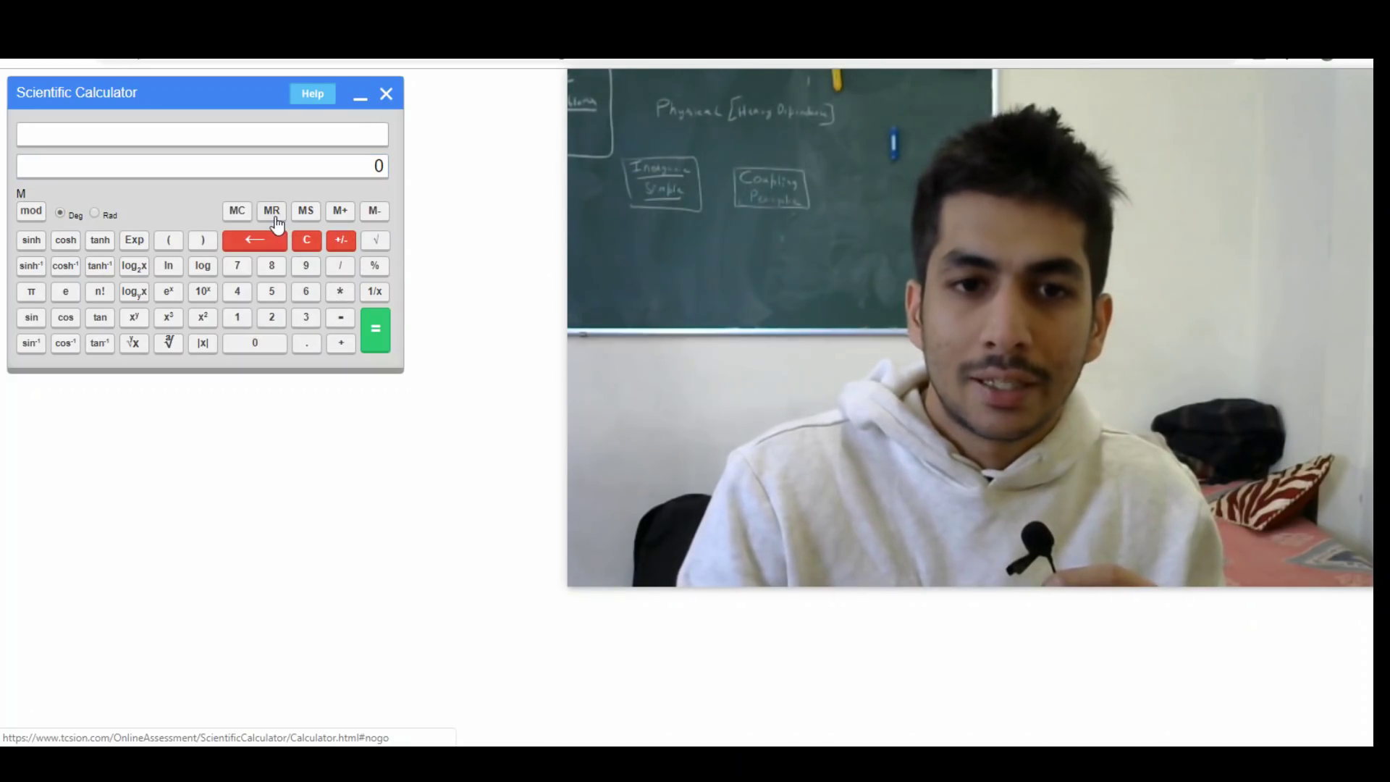
pyautogui.click(274, 215)
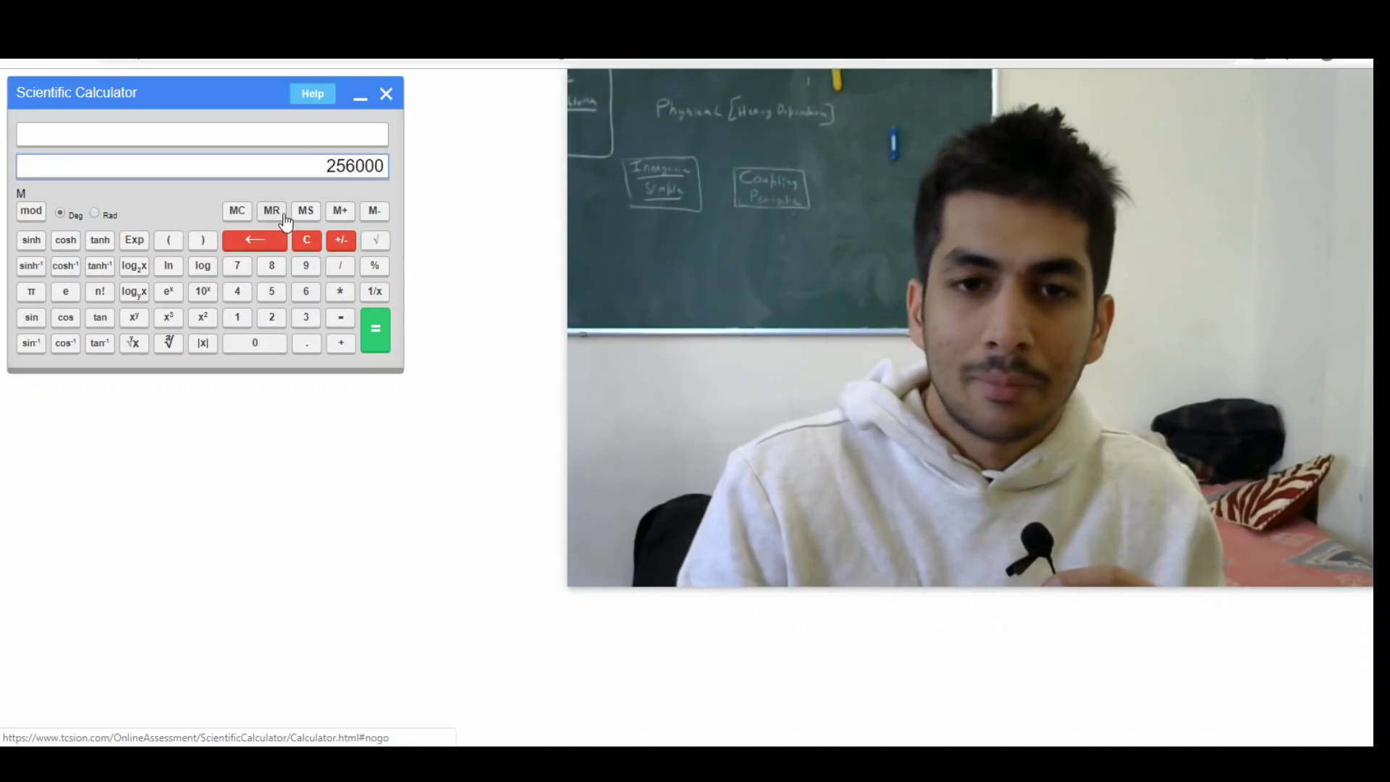
pyautogui.click(342, 292)
pyautogui.click(249, 319)
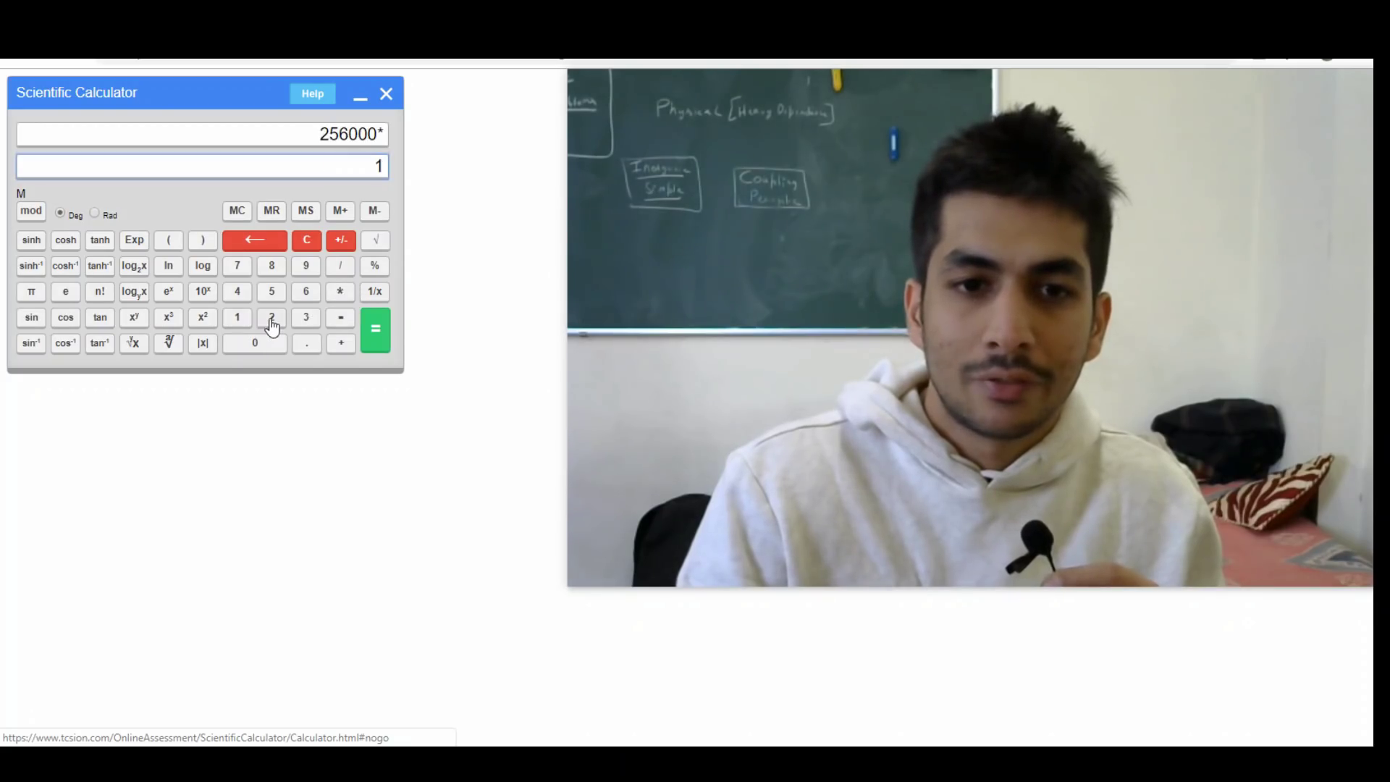
pyautogui.click(272, 319)
pyautogui.click(373, 329)
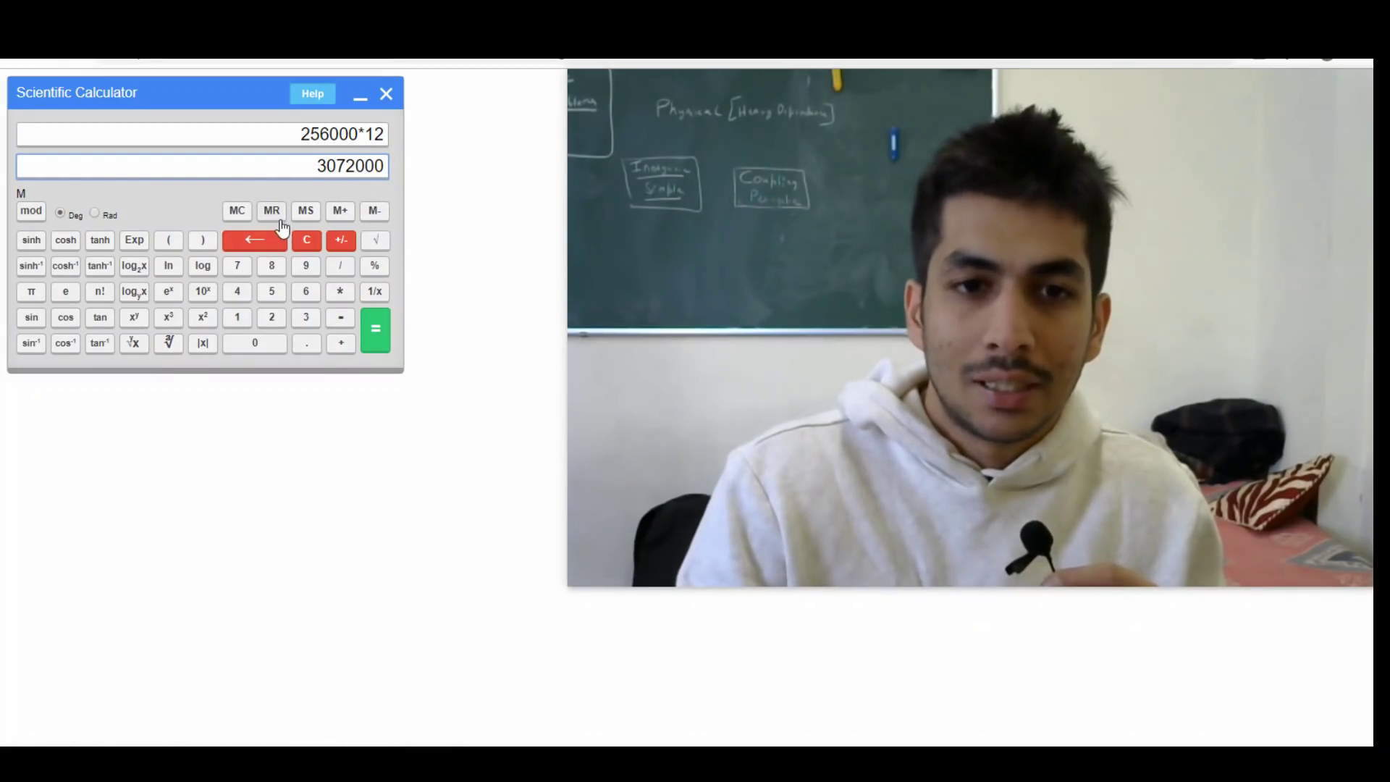
# Save 3072000 to memory, clear, and recall 3072000 from memory.
pyautogui.click(306, 212)
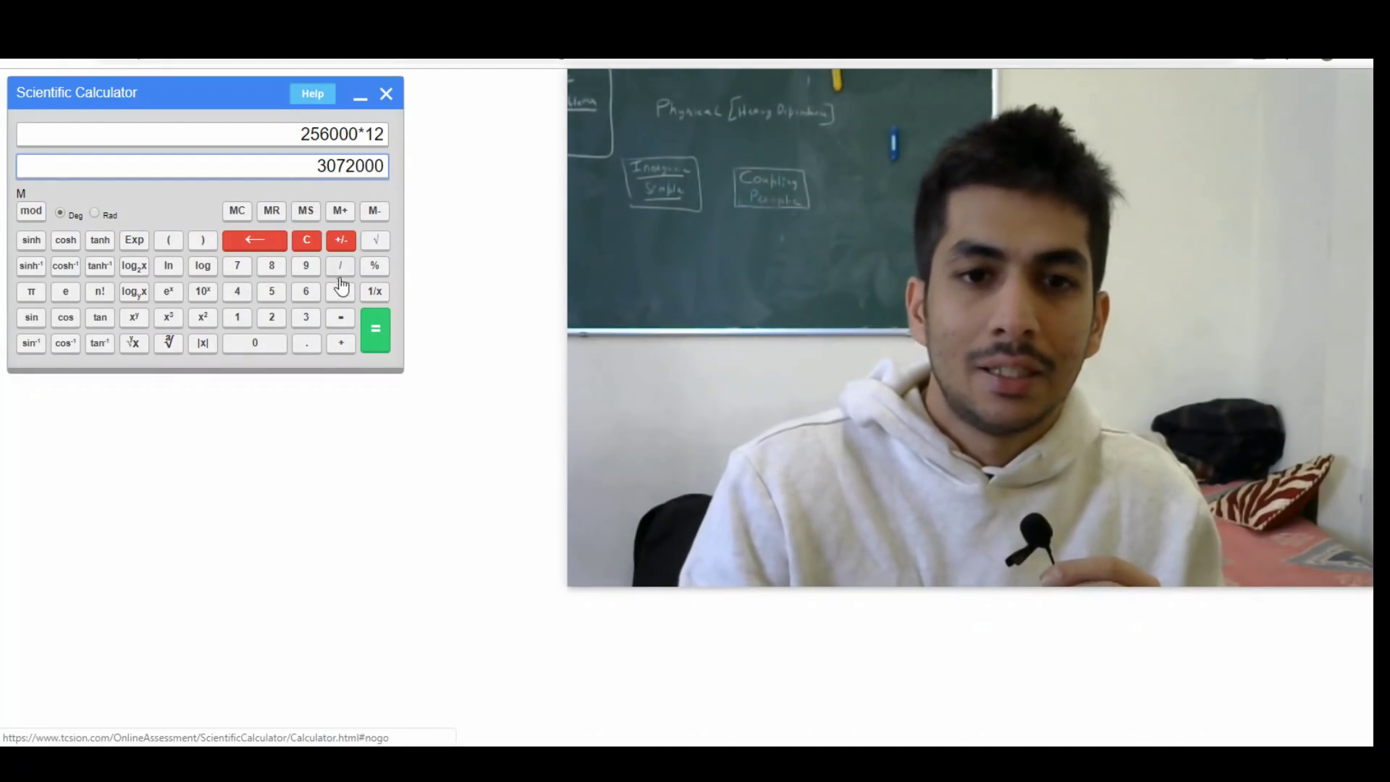
pyautogui.click(306, 239)
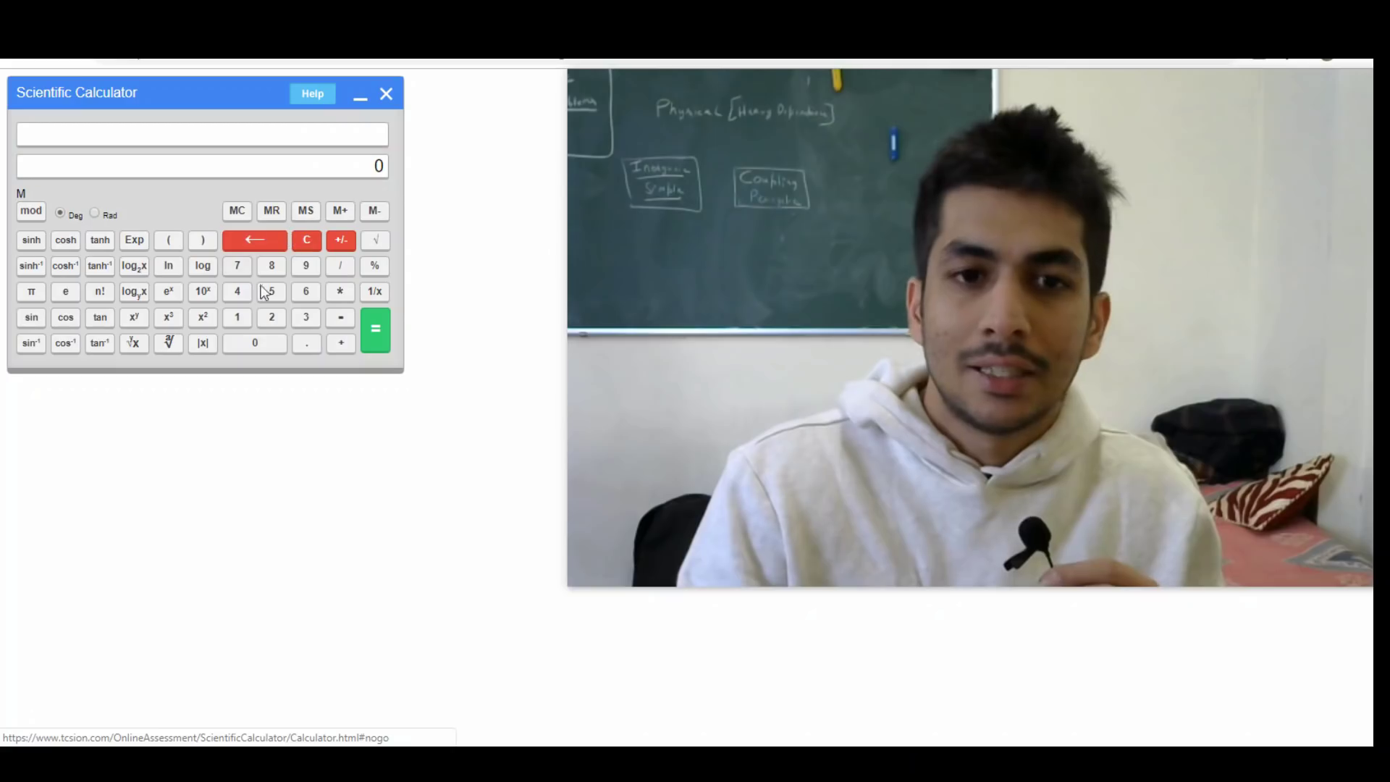
pyautogui.click(271, 211)
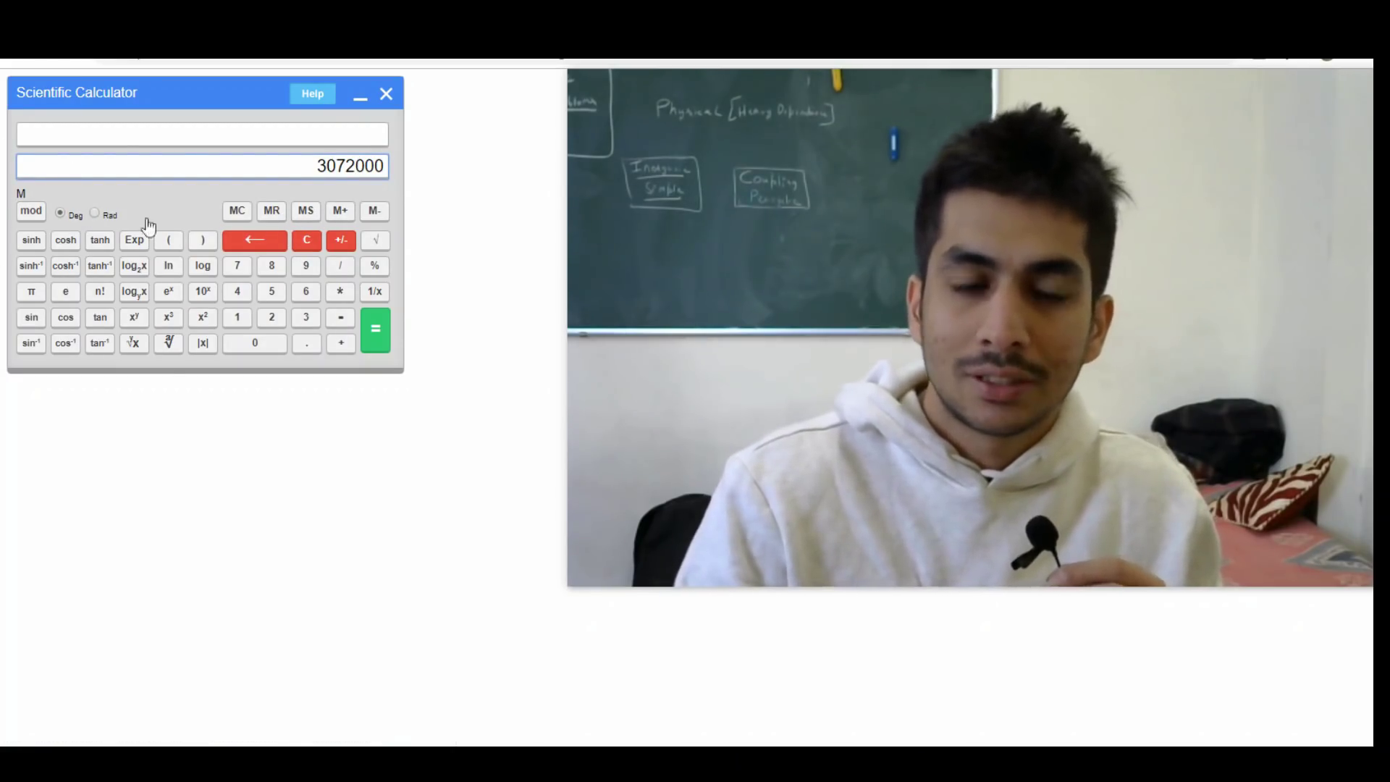
# Clear the stored 3072000 from memory with MC and reset the display to 0.
pyautogui.click(230, 211)
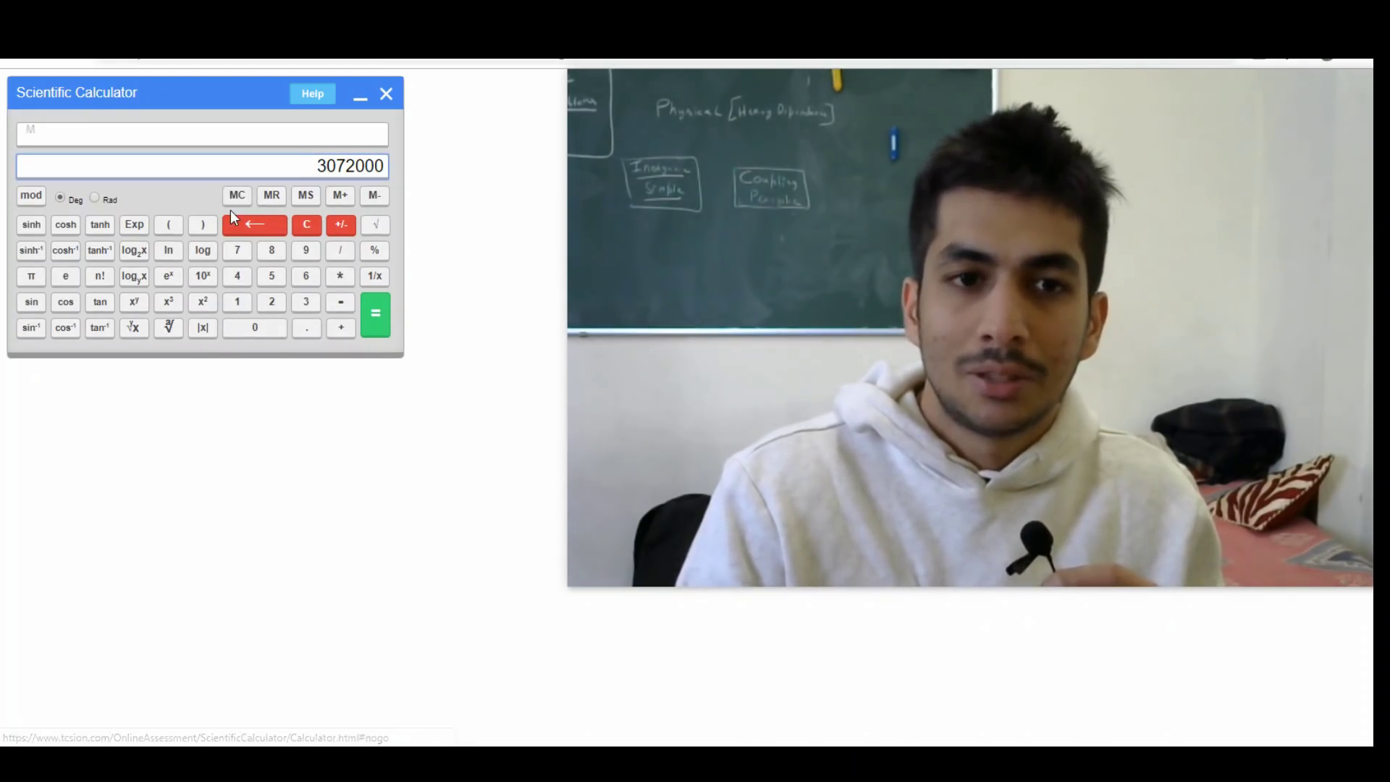
pyautogui.click(308, 228)
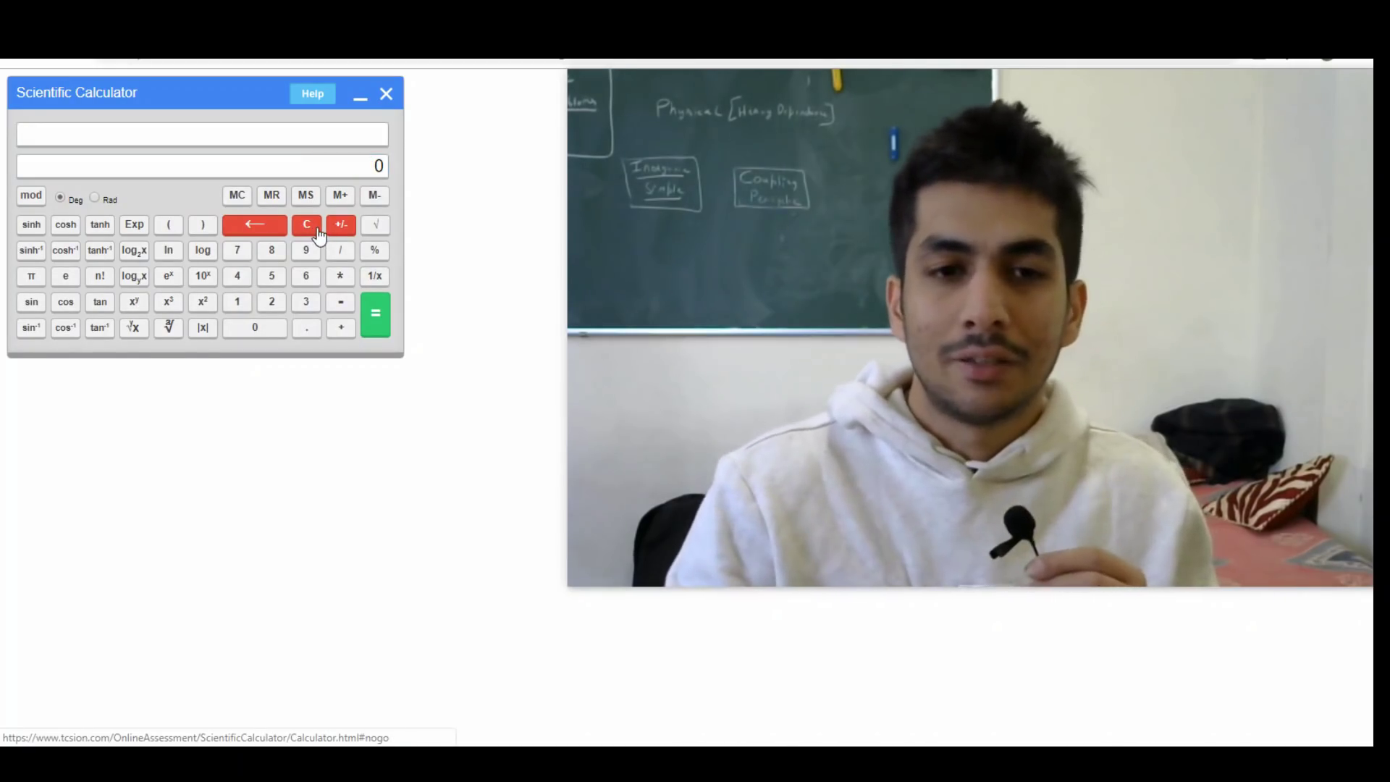